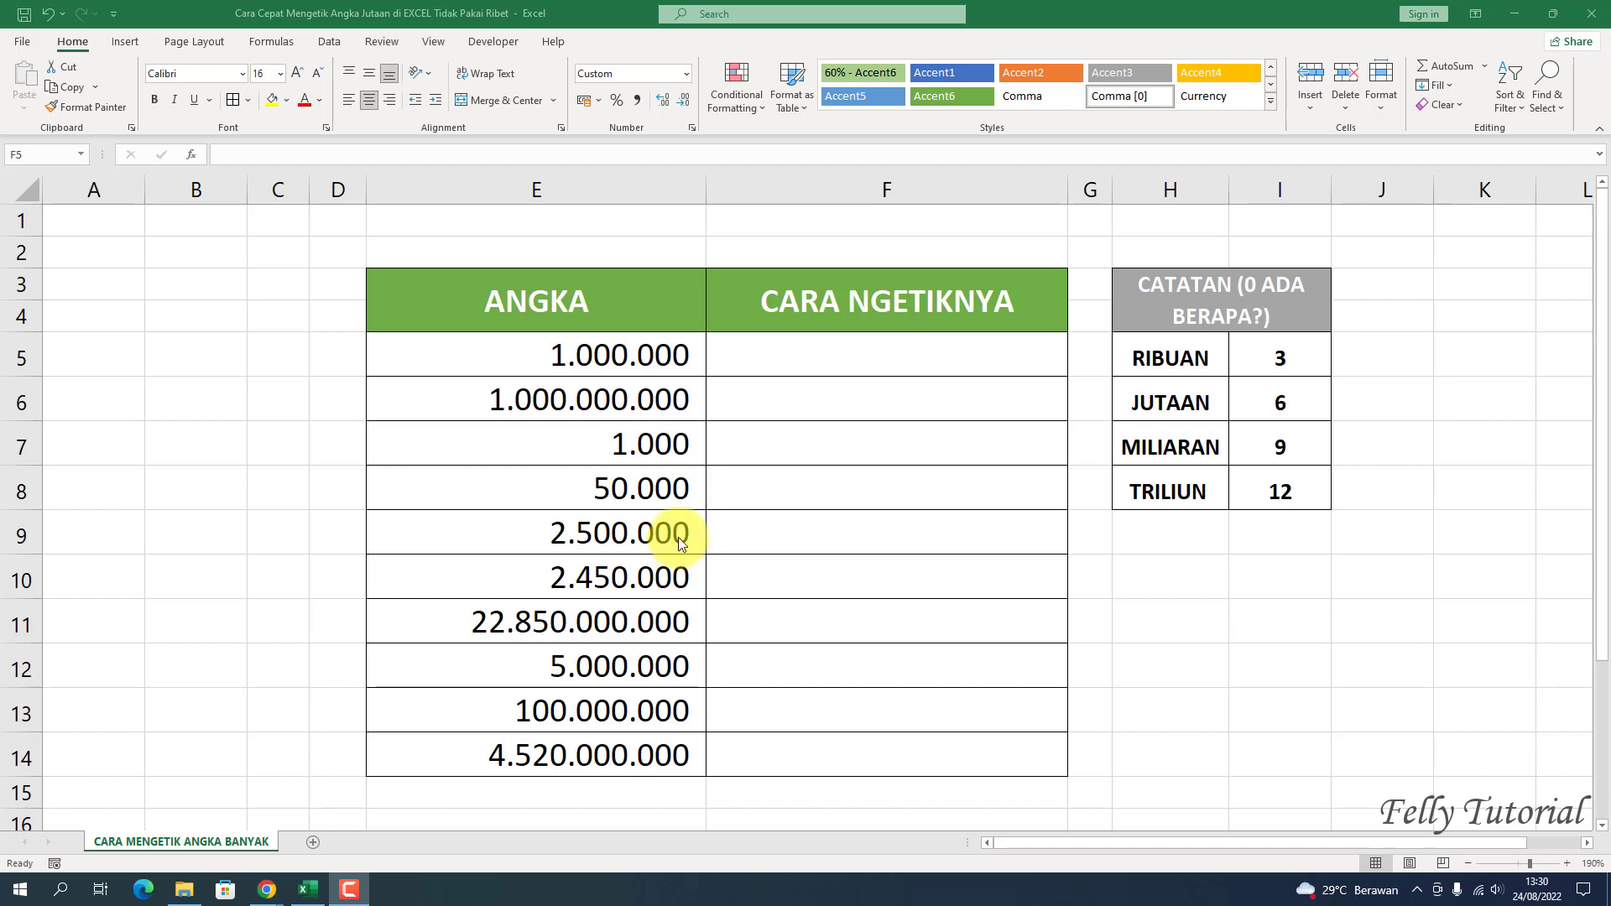
# Step: Enter 1.000.000 in full in F5, check the stored value, then delete it again
pyautogui.hotkey('shift', 'Down')
pyautogui.hotkey('shift', 'Down')
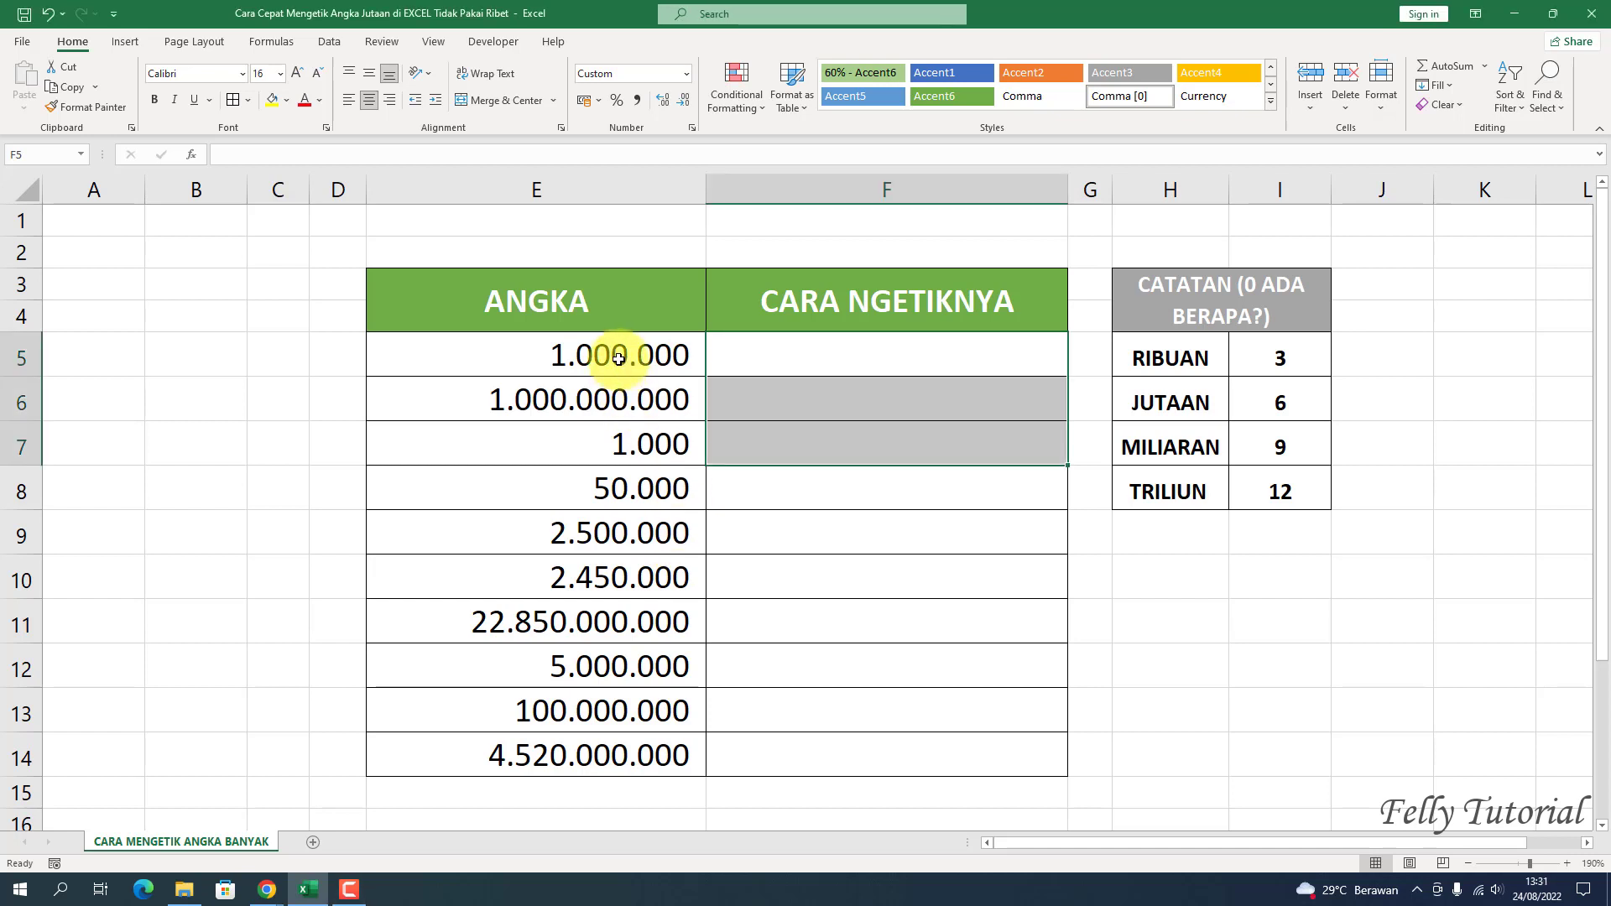
pyautogui.click(619, 359)
pyautogui.click(736, 356)
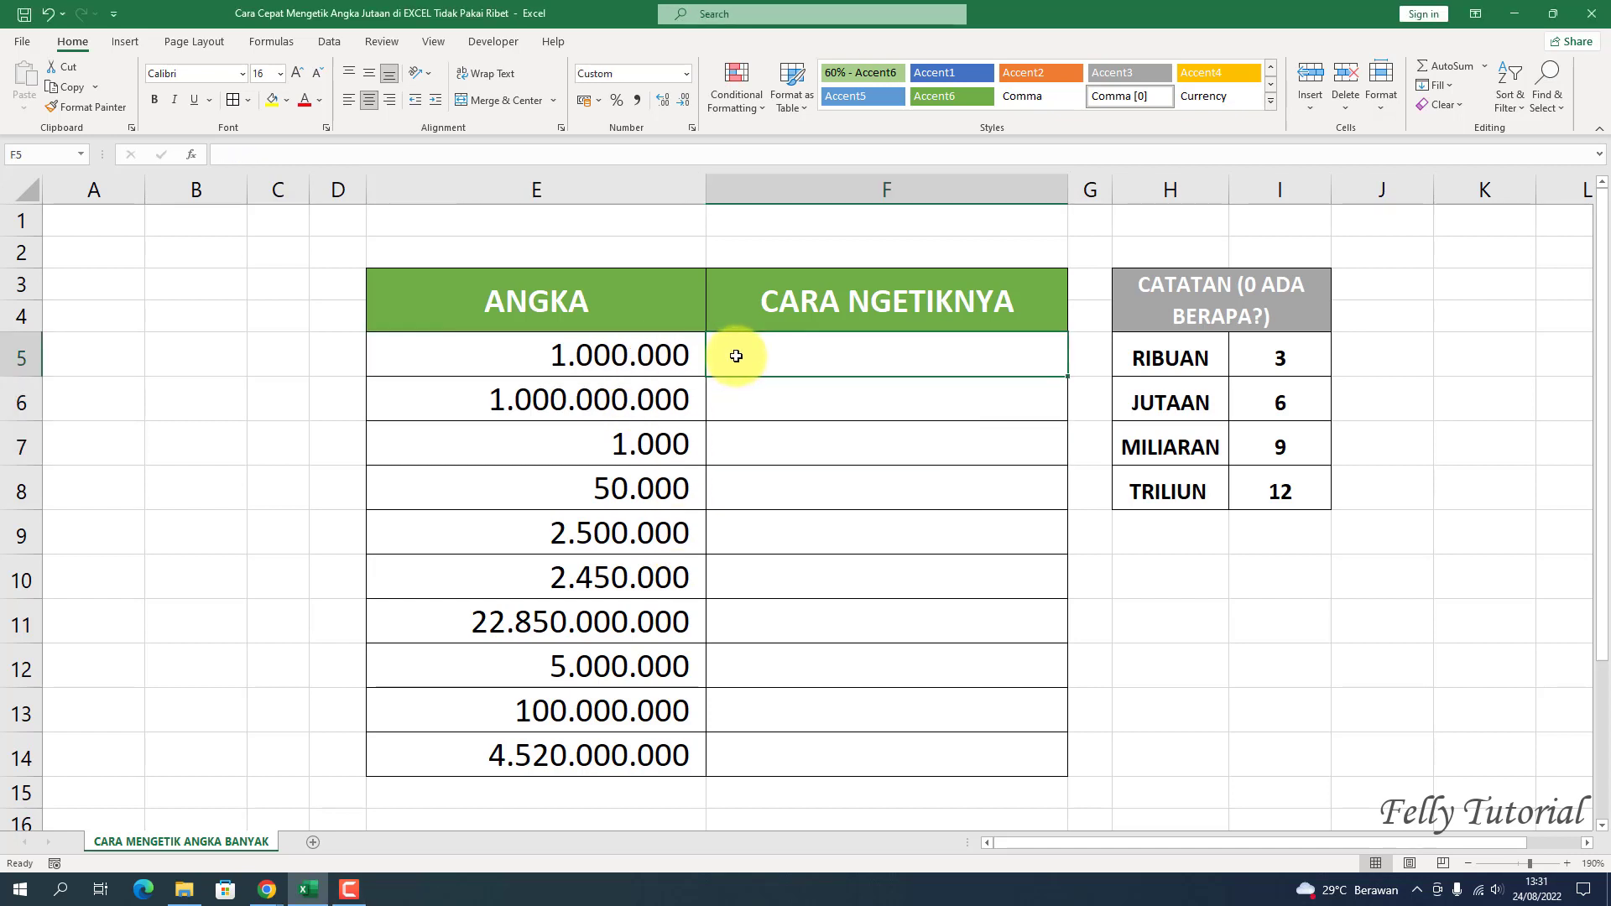
pyautogui.write('1')
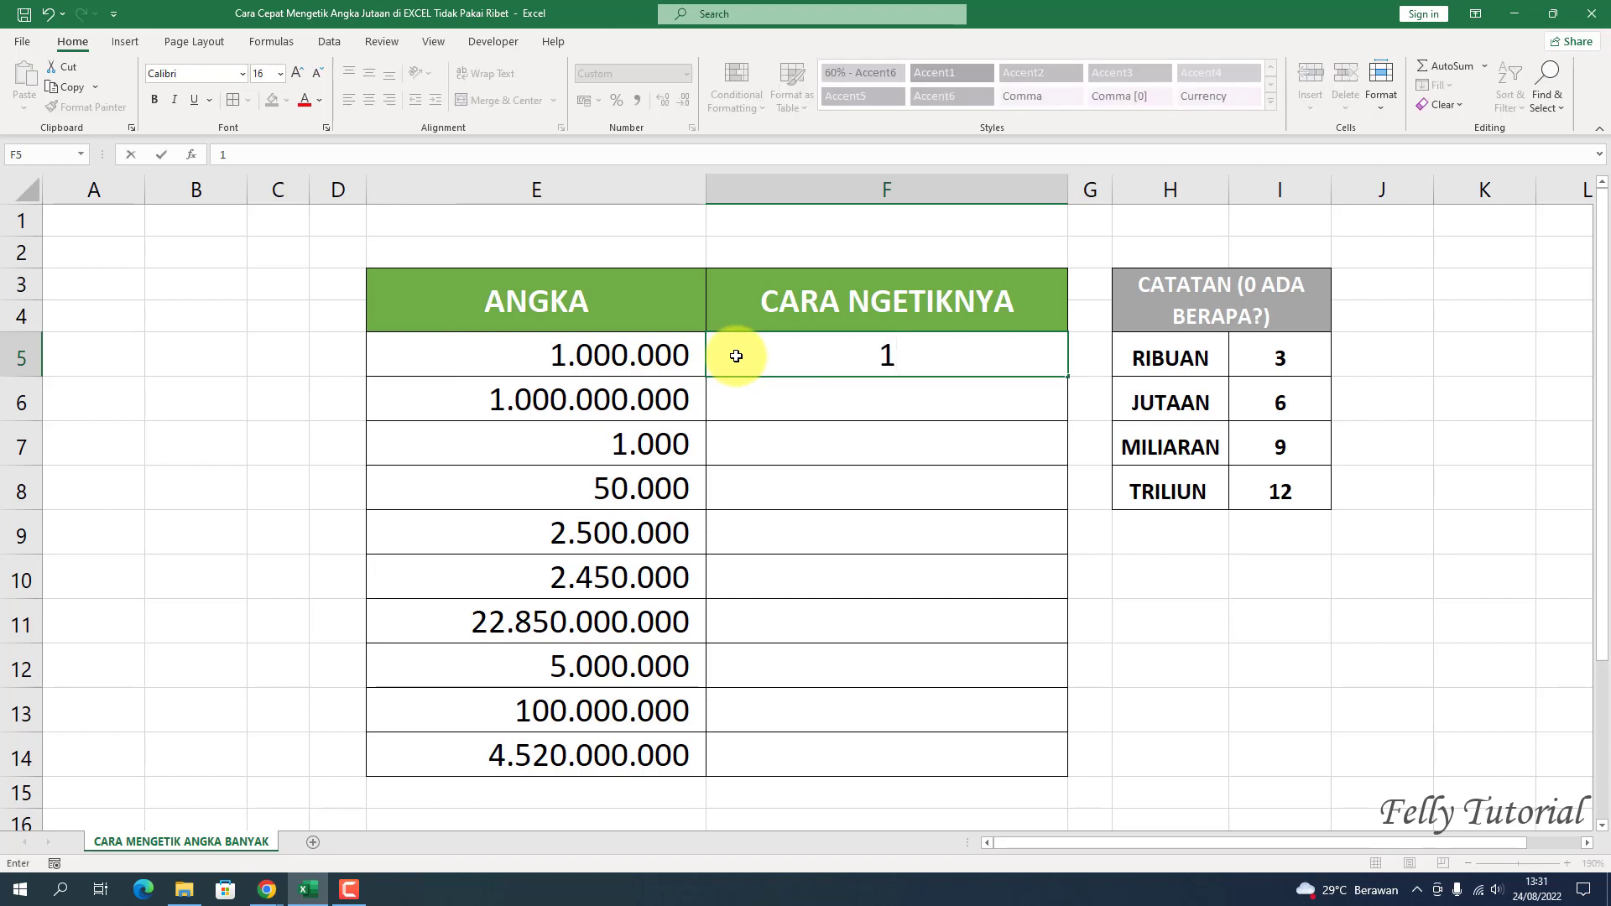
pyautogui.write('.000.')
pyautogui.write('000000')
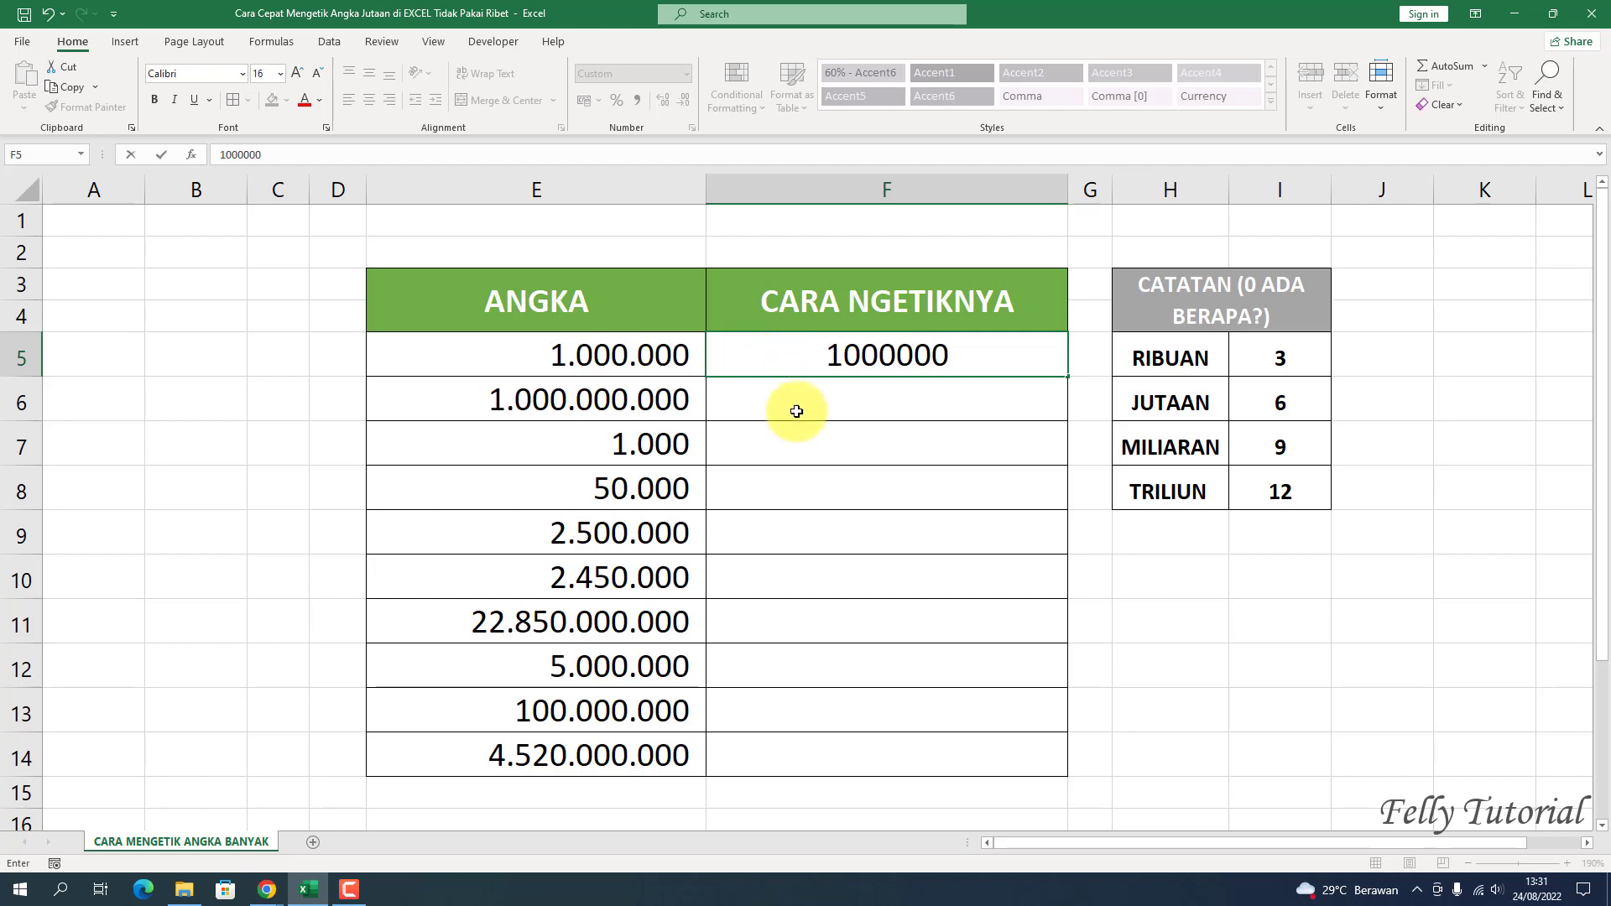
pyautogui.click(797, 412)
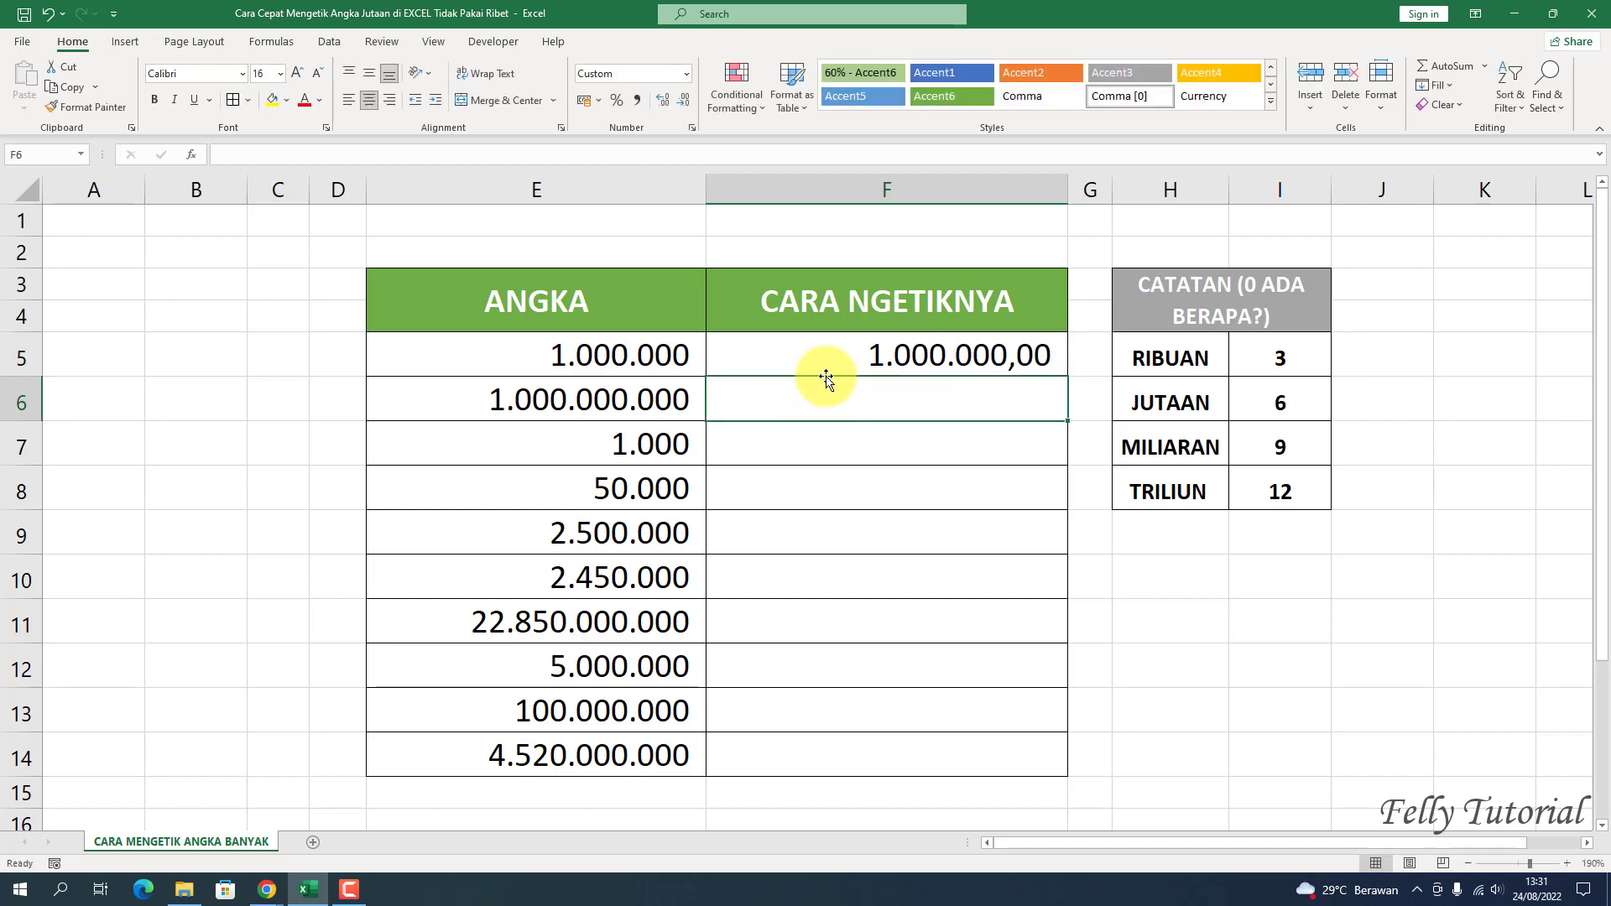
pyautogui.click(849, 352)
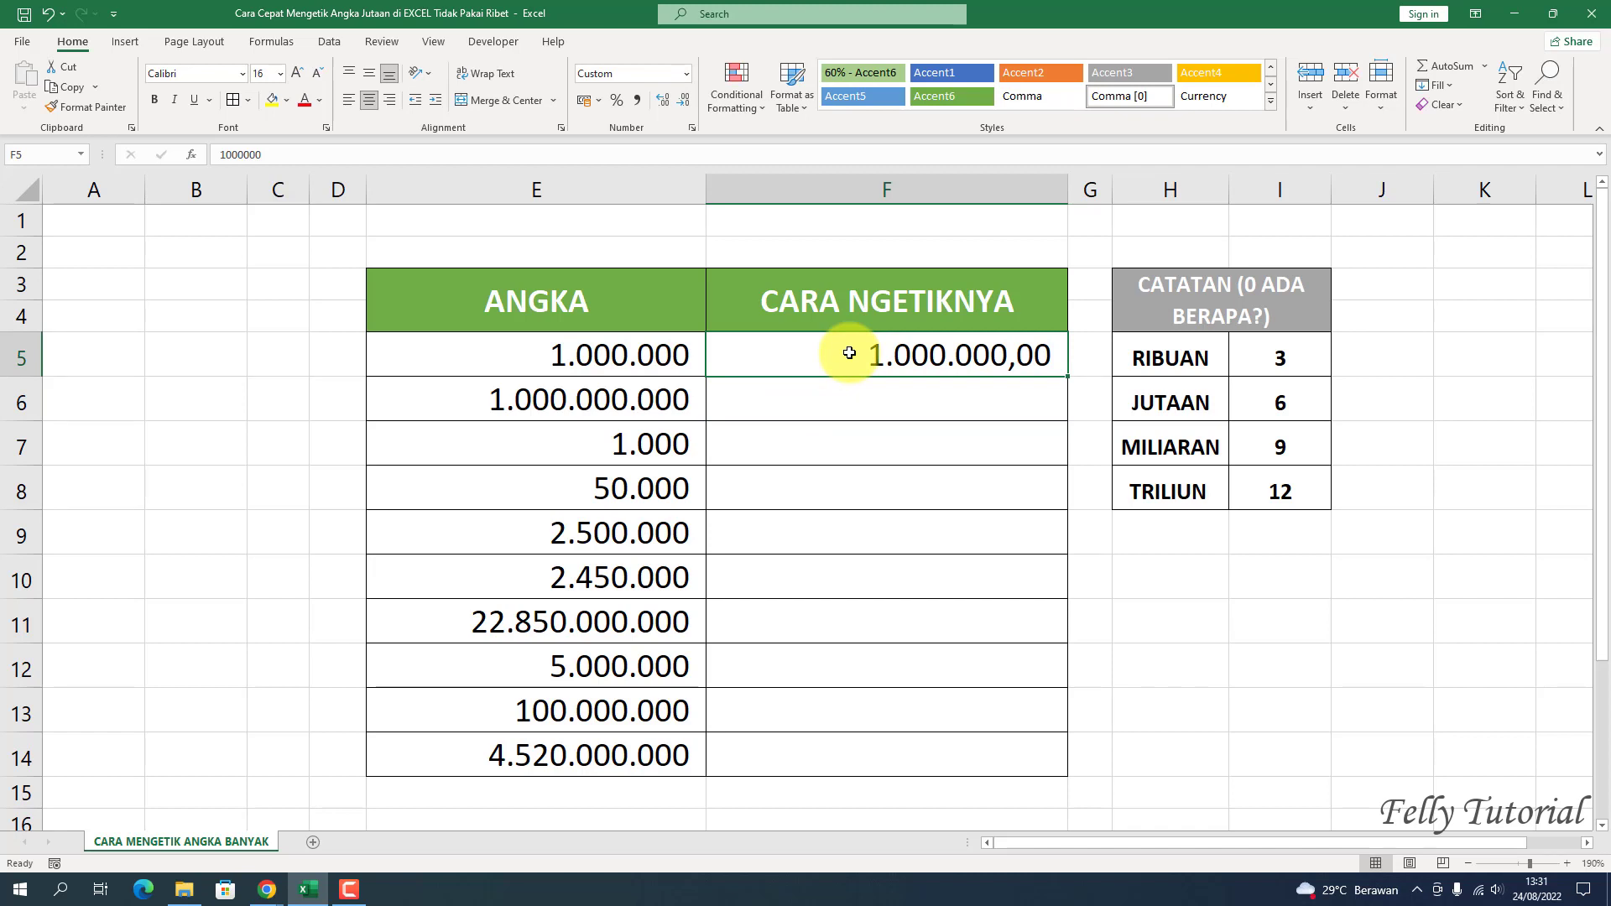
pyautogui.press('Delete')
pyautogui.click(852, 403)
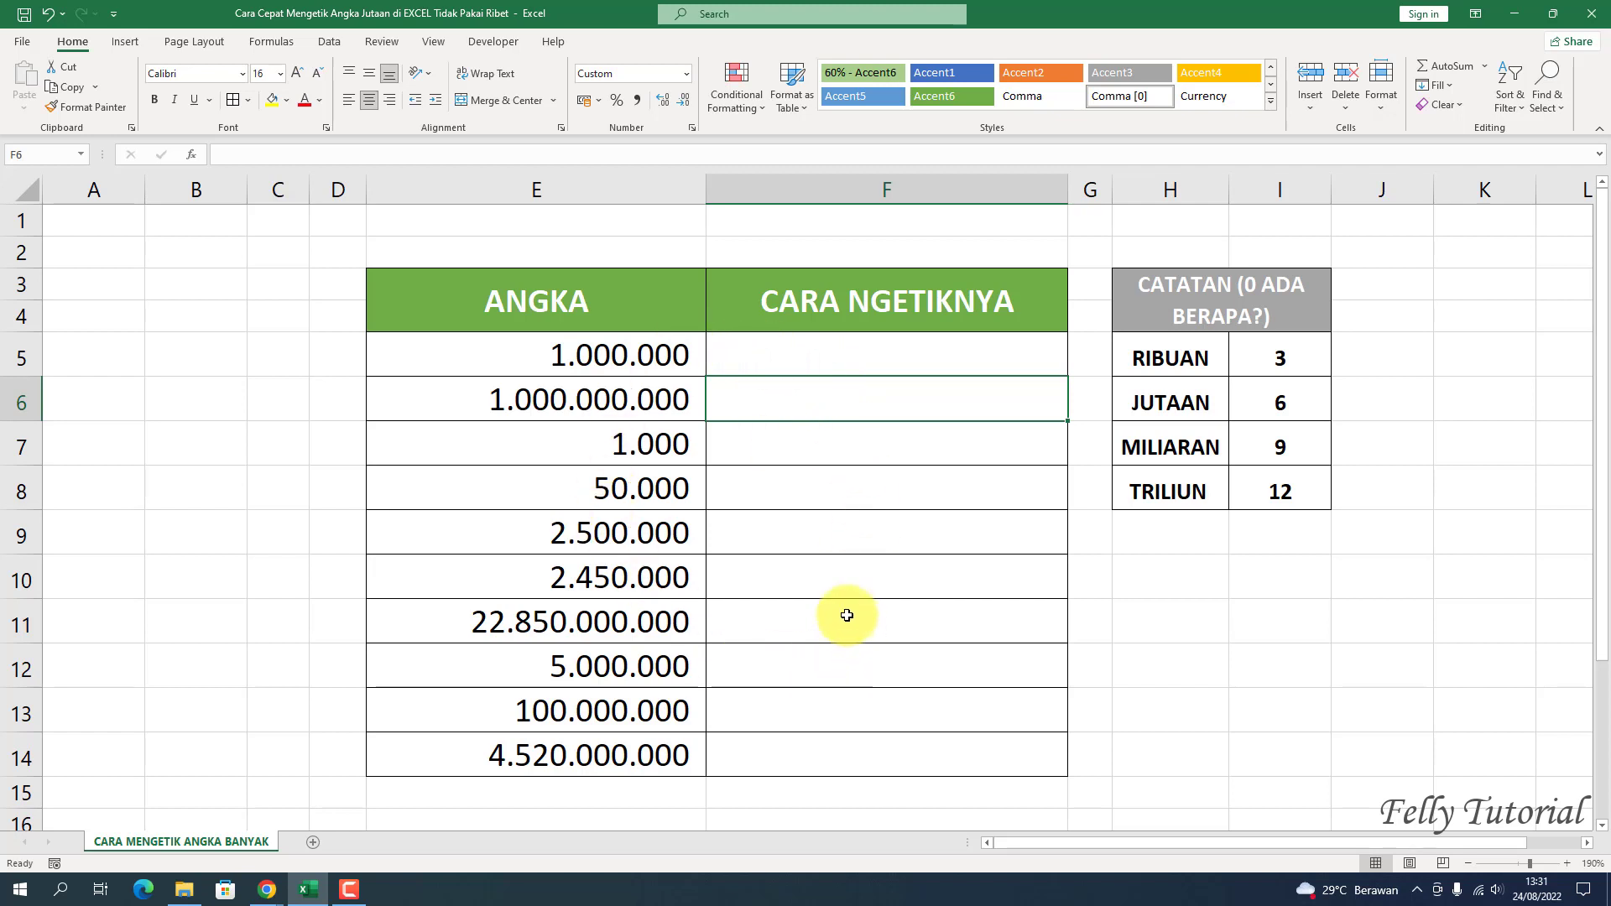
pyautogui.click(619, 444)
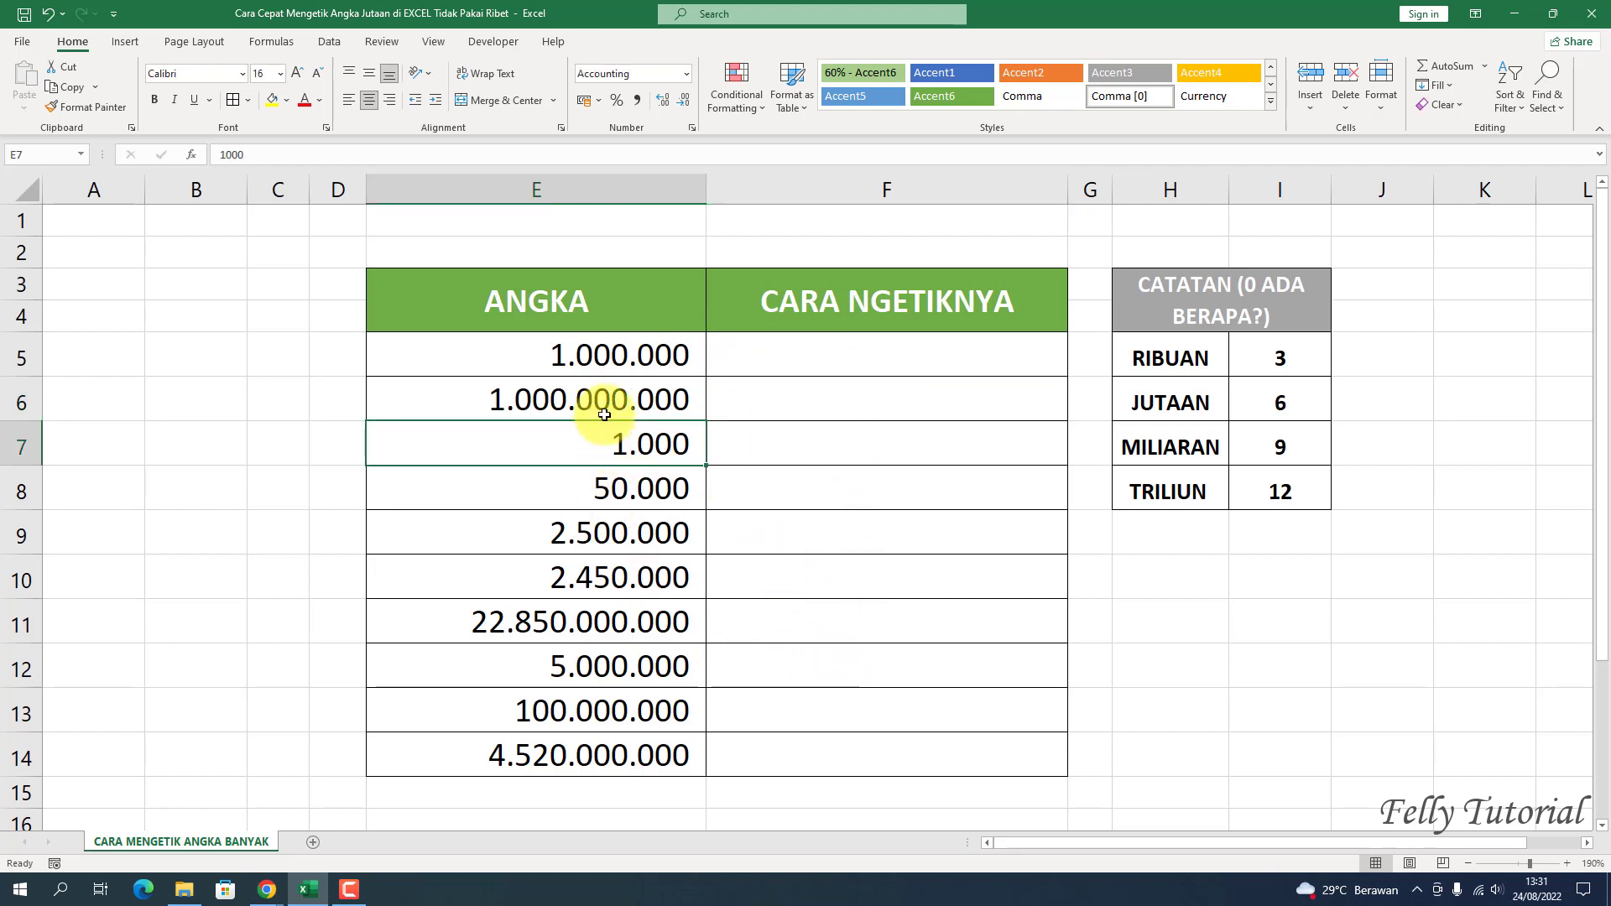
pyautogui.click(595, 365)
pyautogui.click(597, 402)
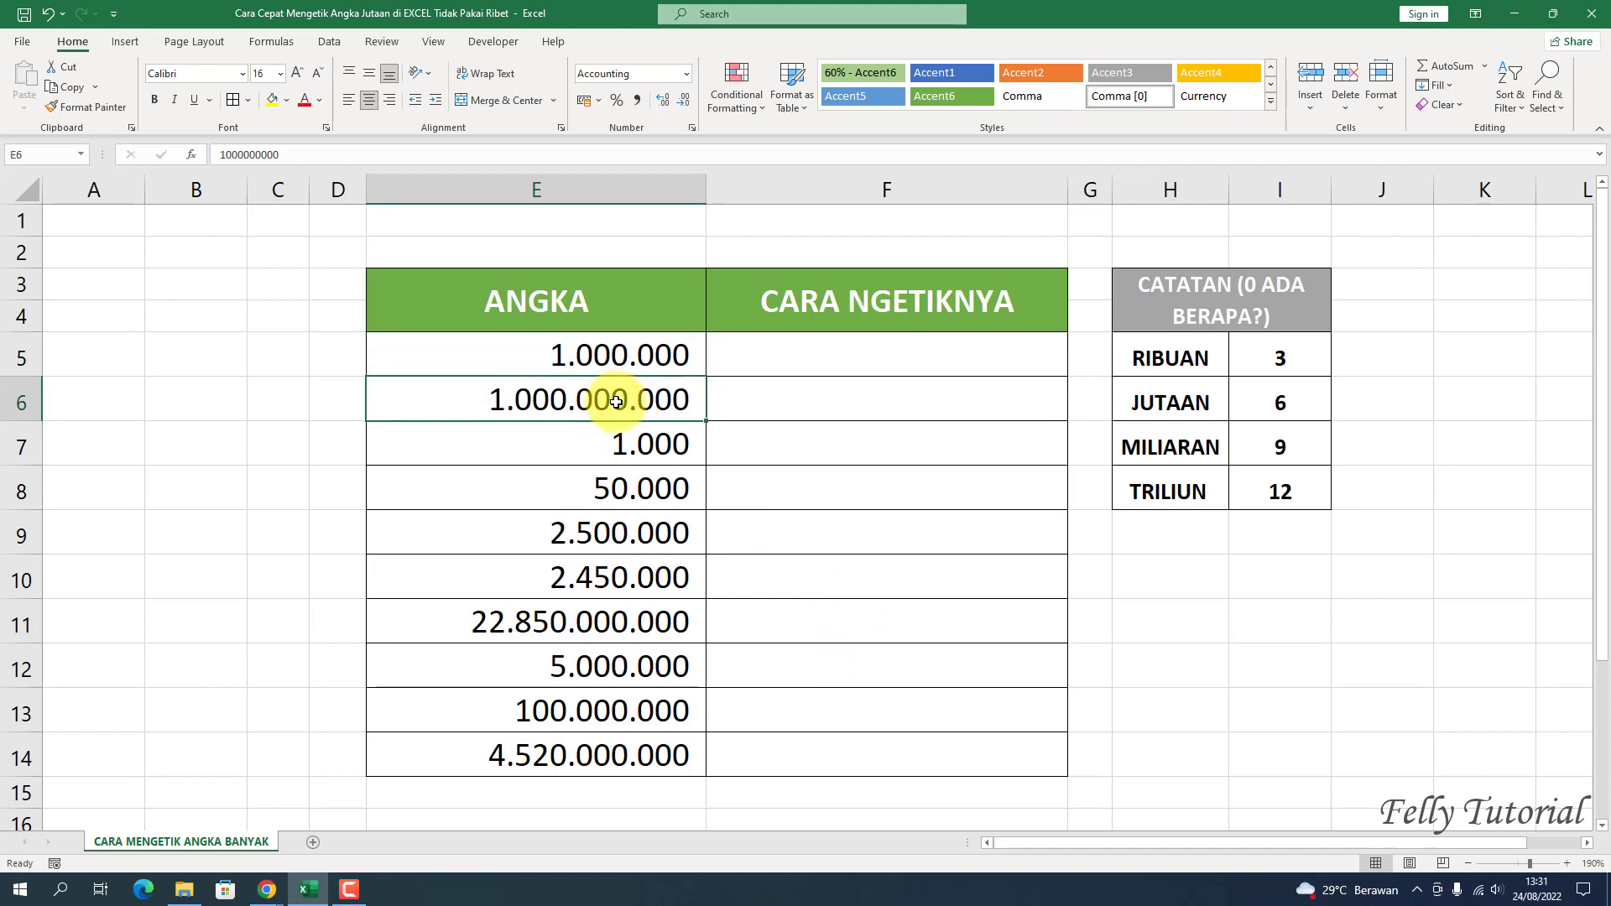
pyautogui.click(642, 441)
pyautogui.click(646, 488)
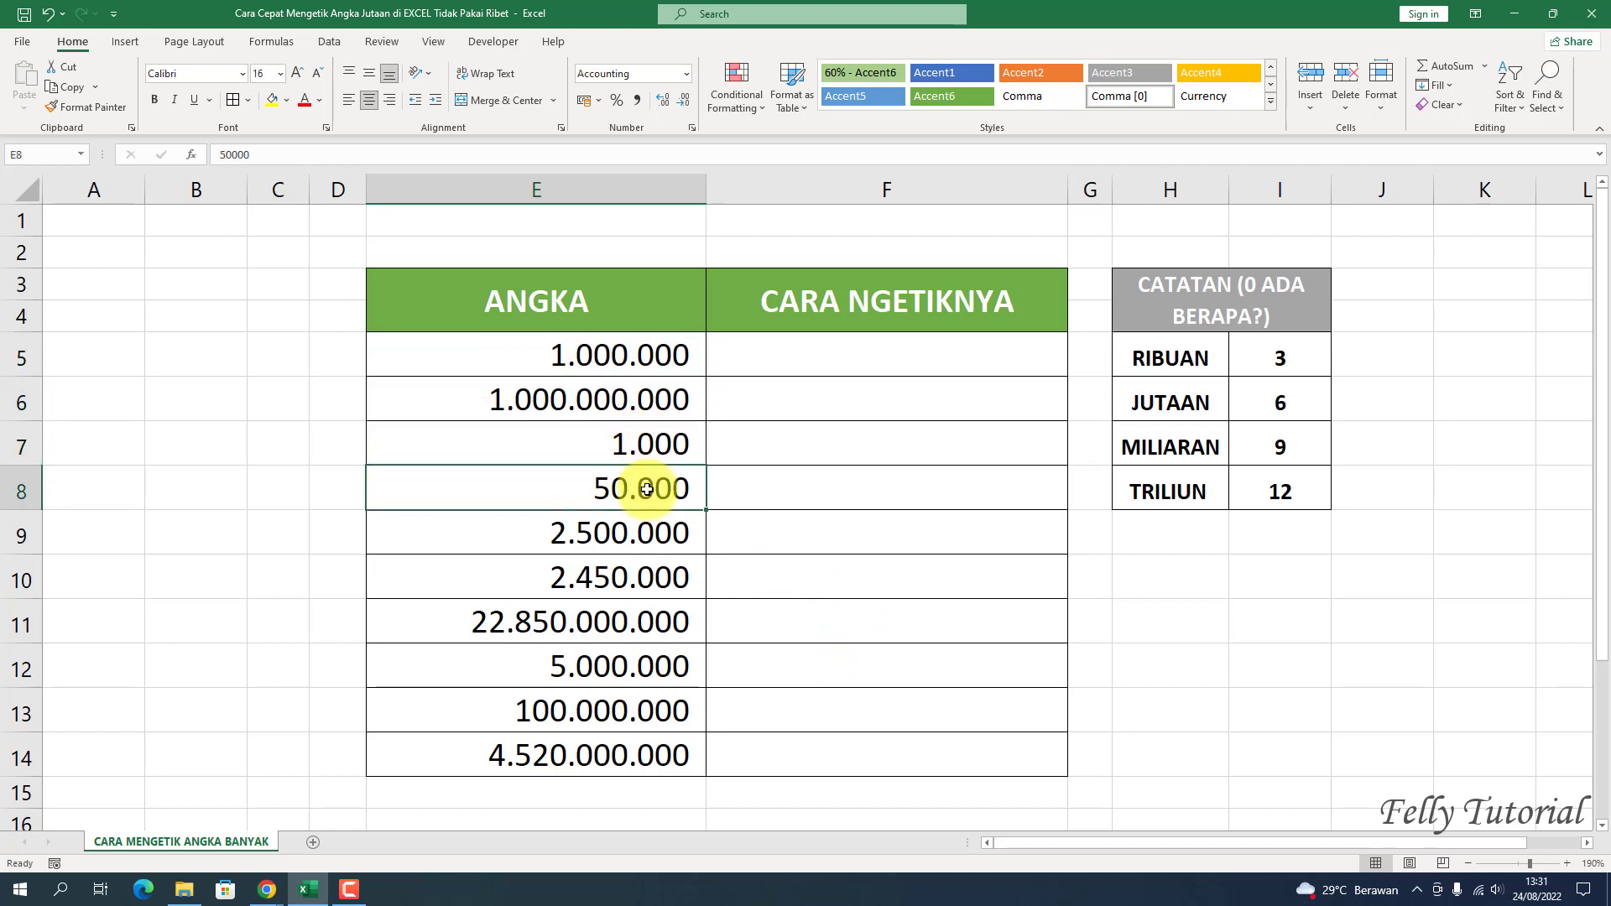
pyautogui.click(625, 537)
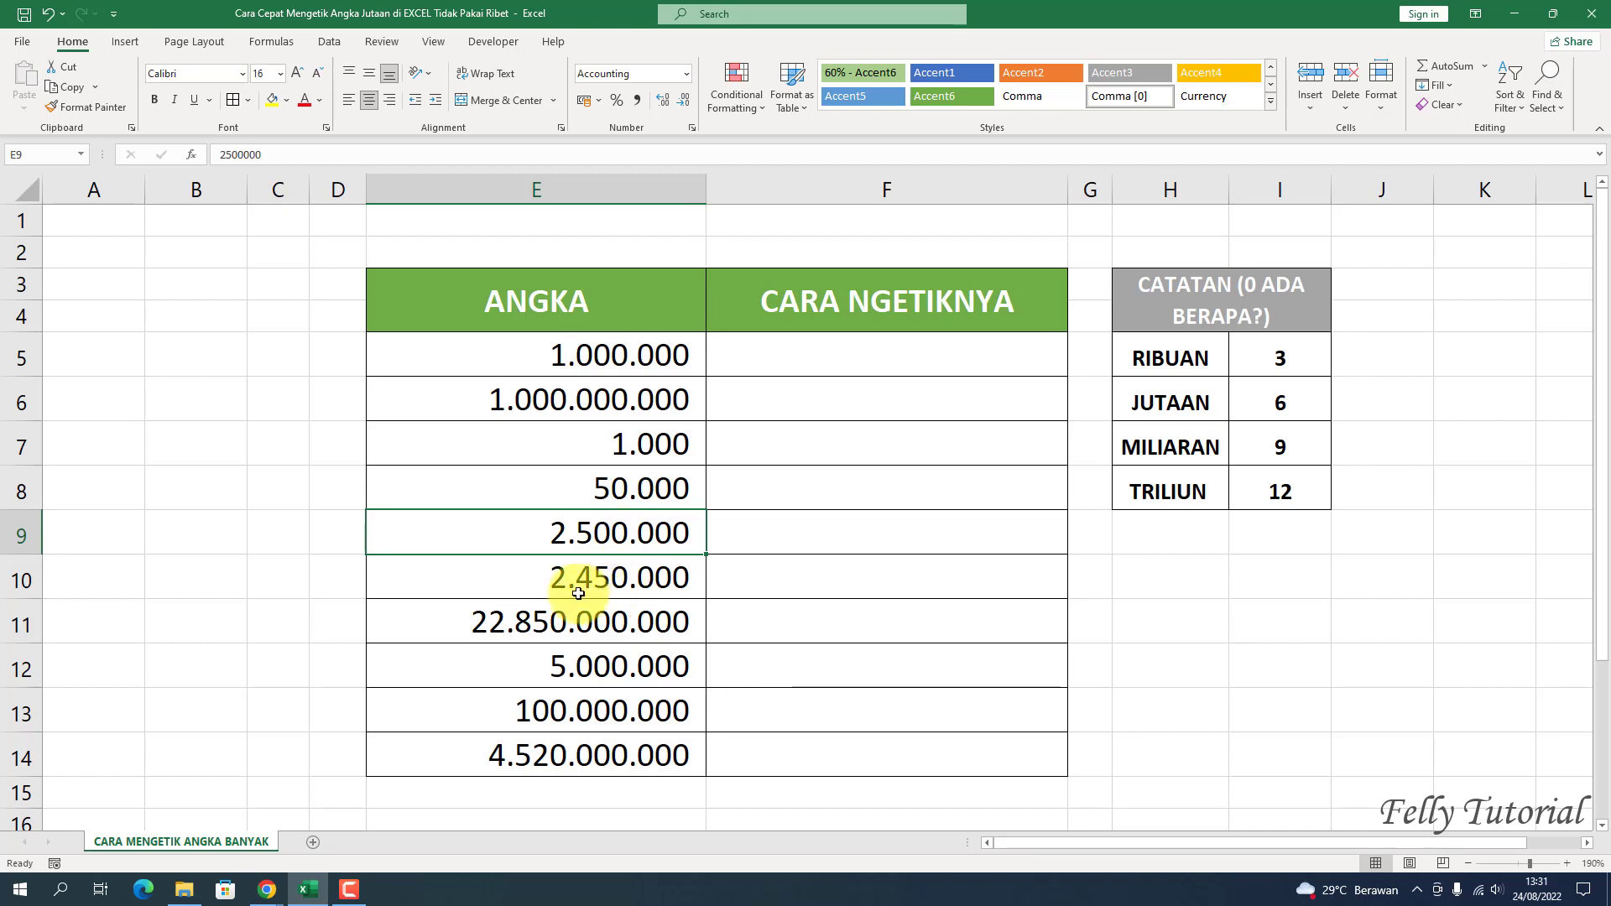
pyautogui.click(622, 575)
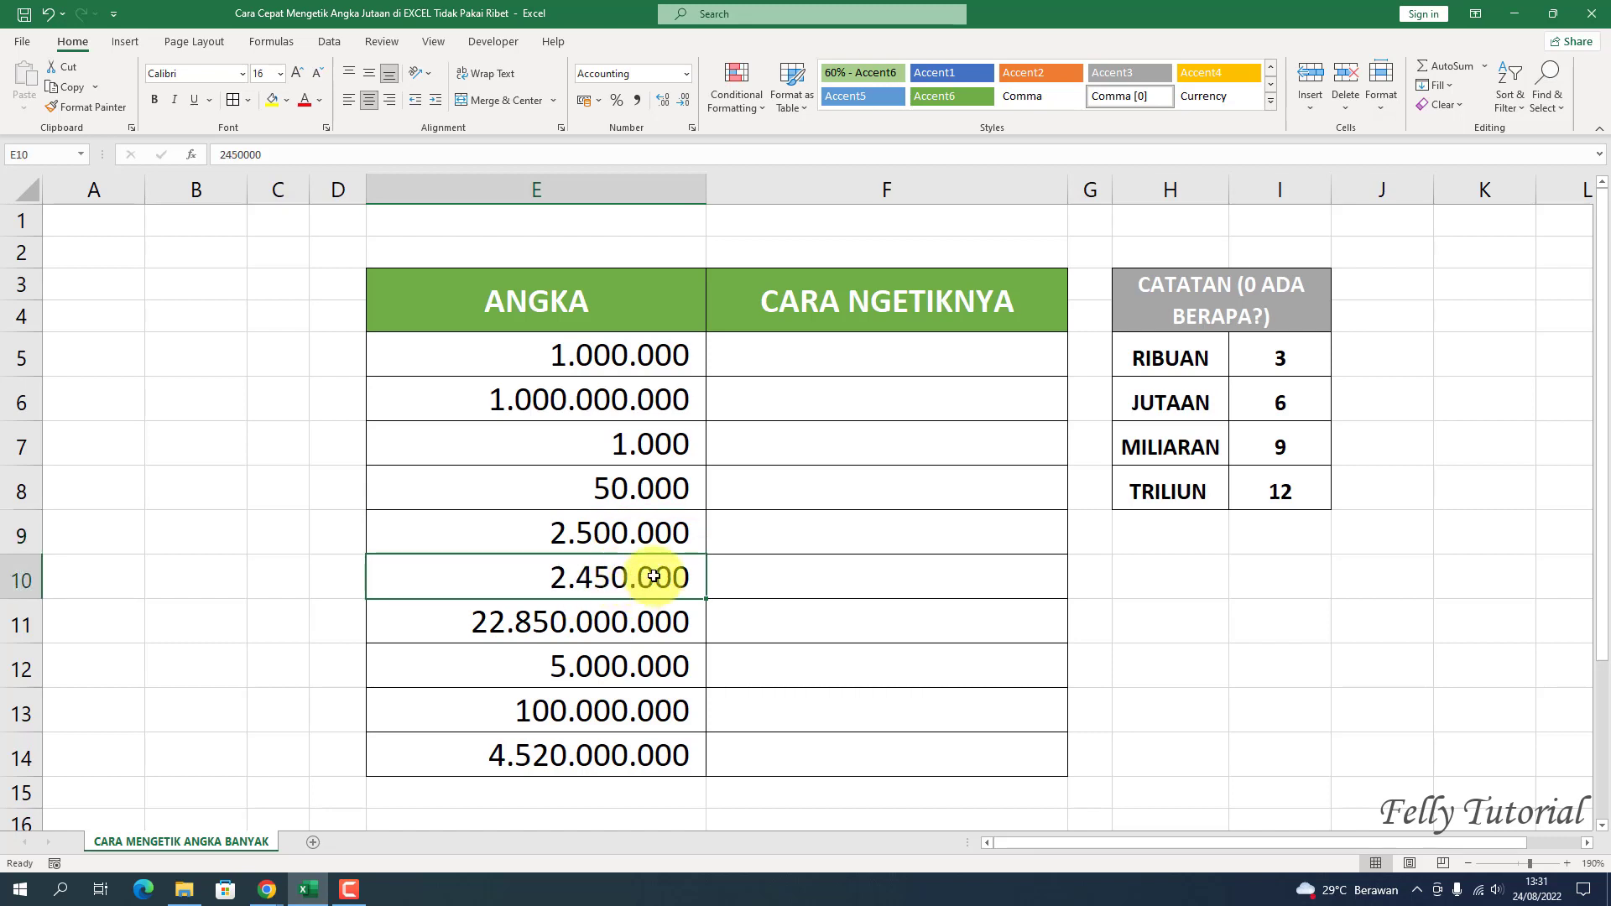
pyautogui.click(576, 359)
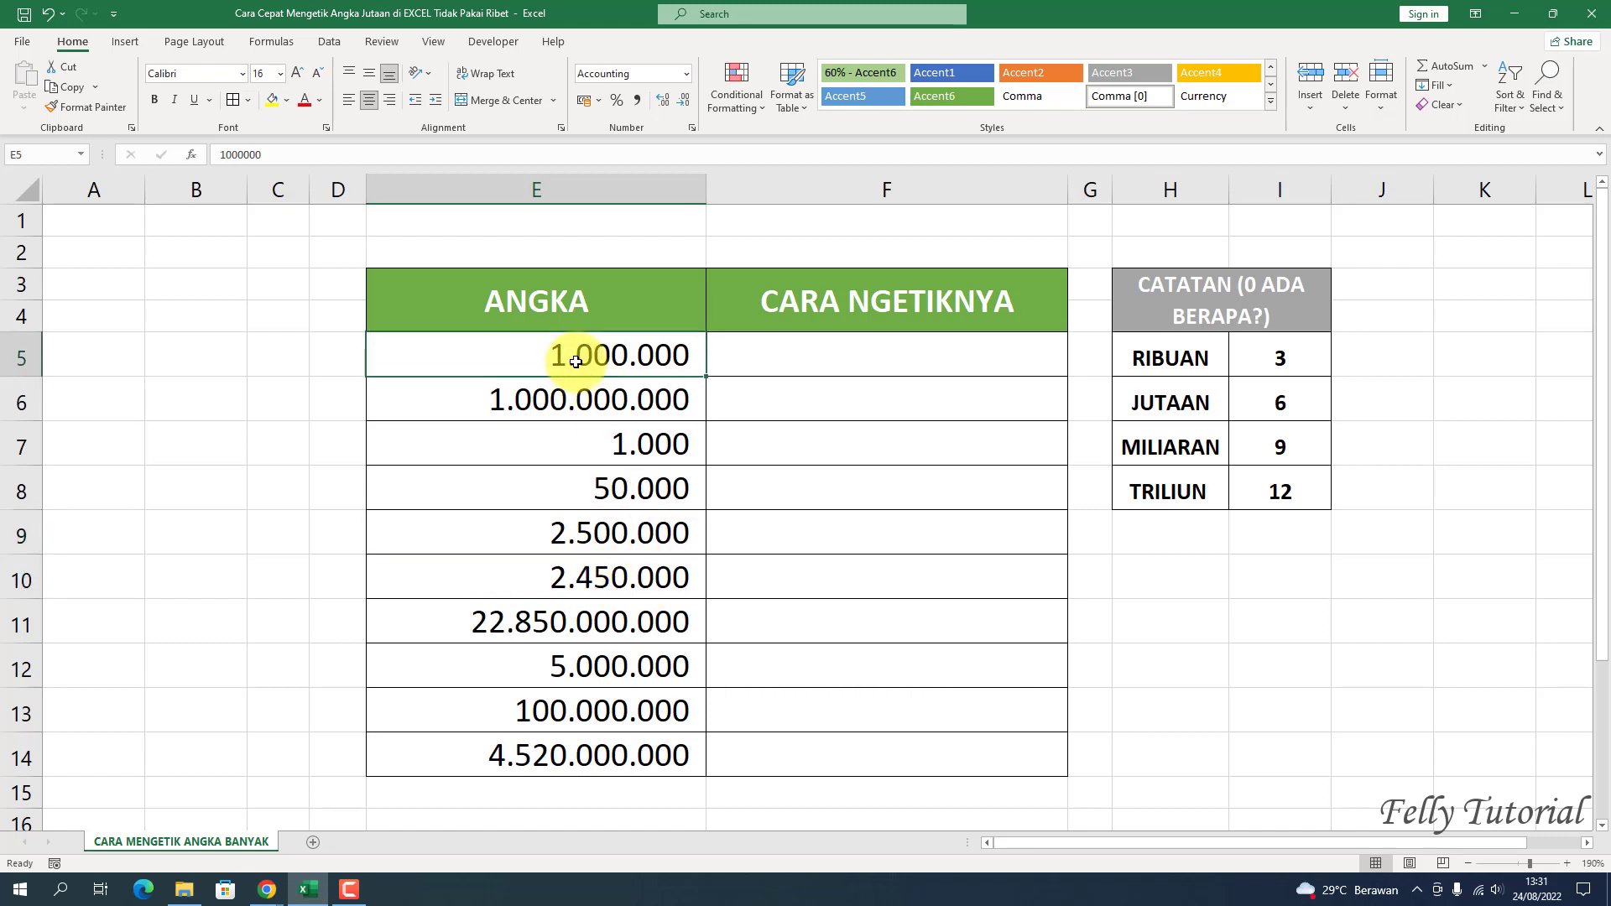
pyautogui.click(735, 360)
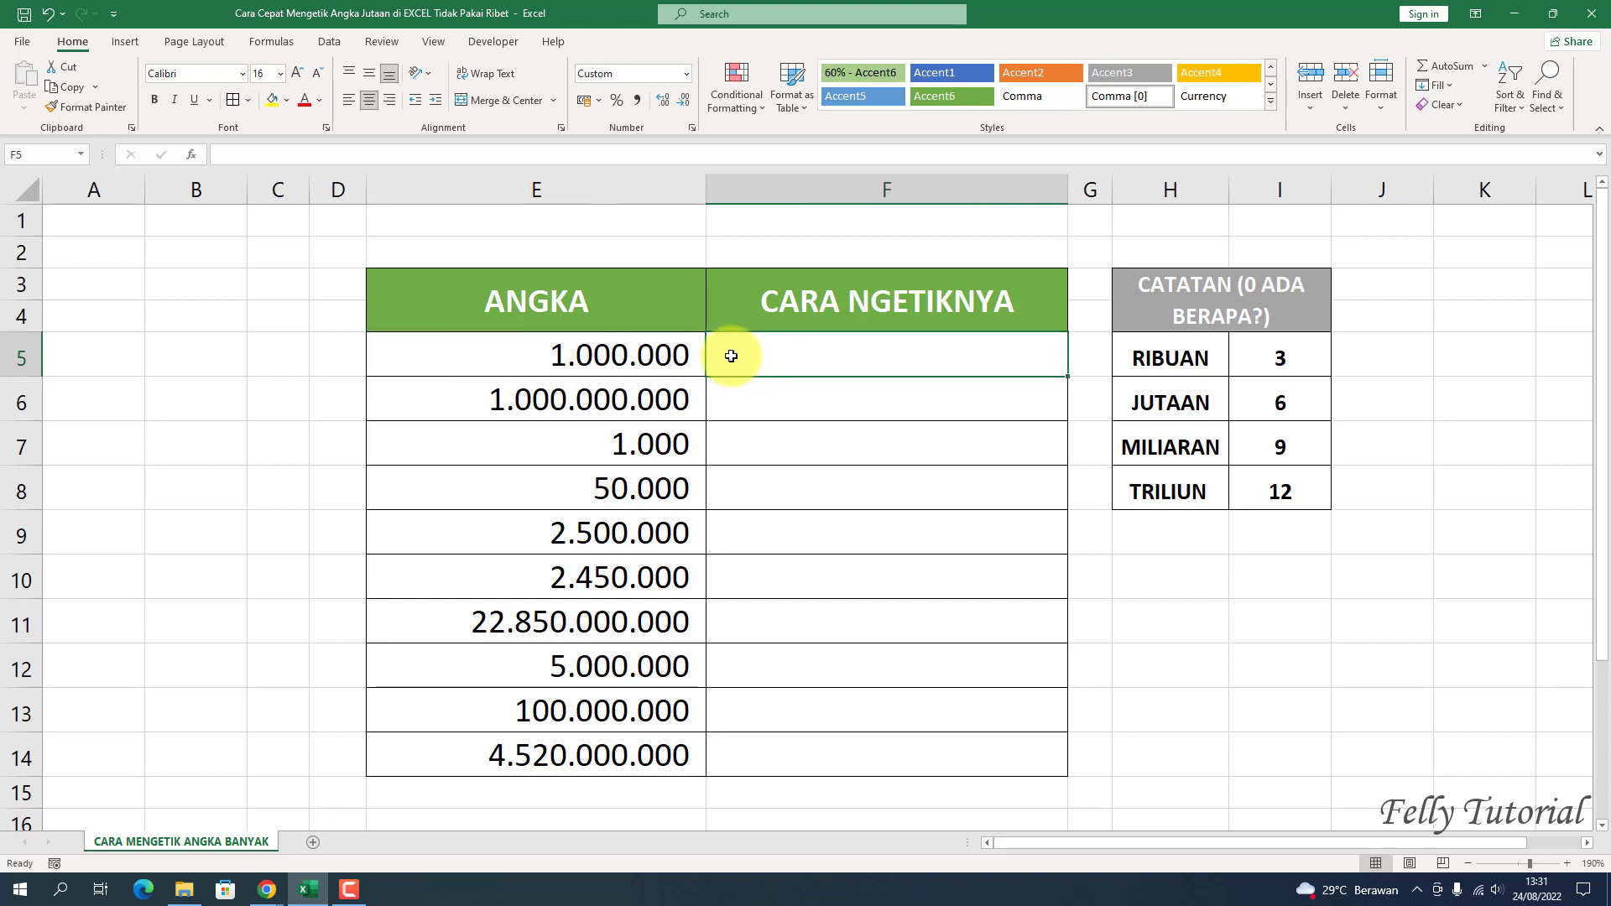
# Step: Enter 1E6 in F5 so it shows 1.000.000,00
pyautogui.write('1')
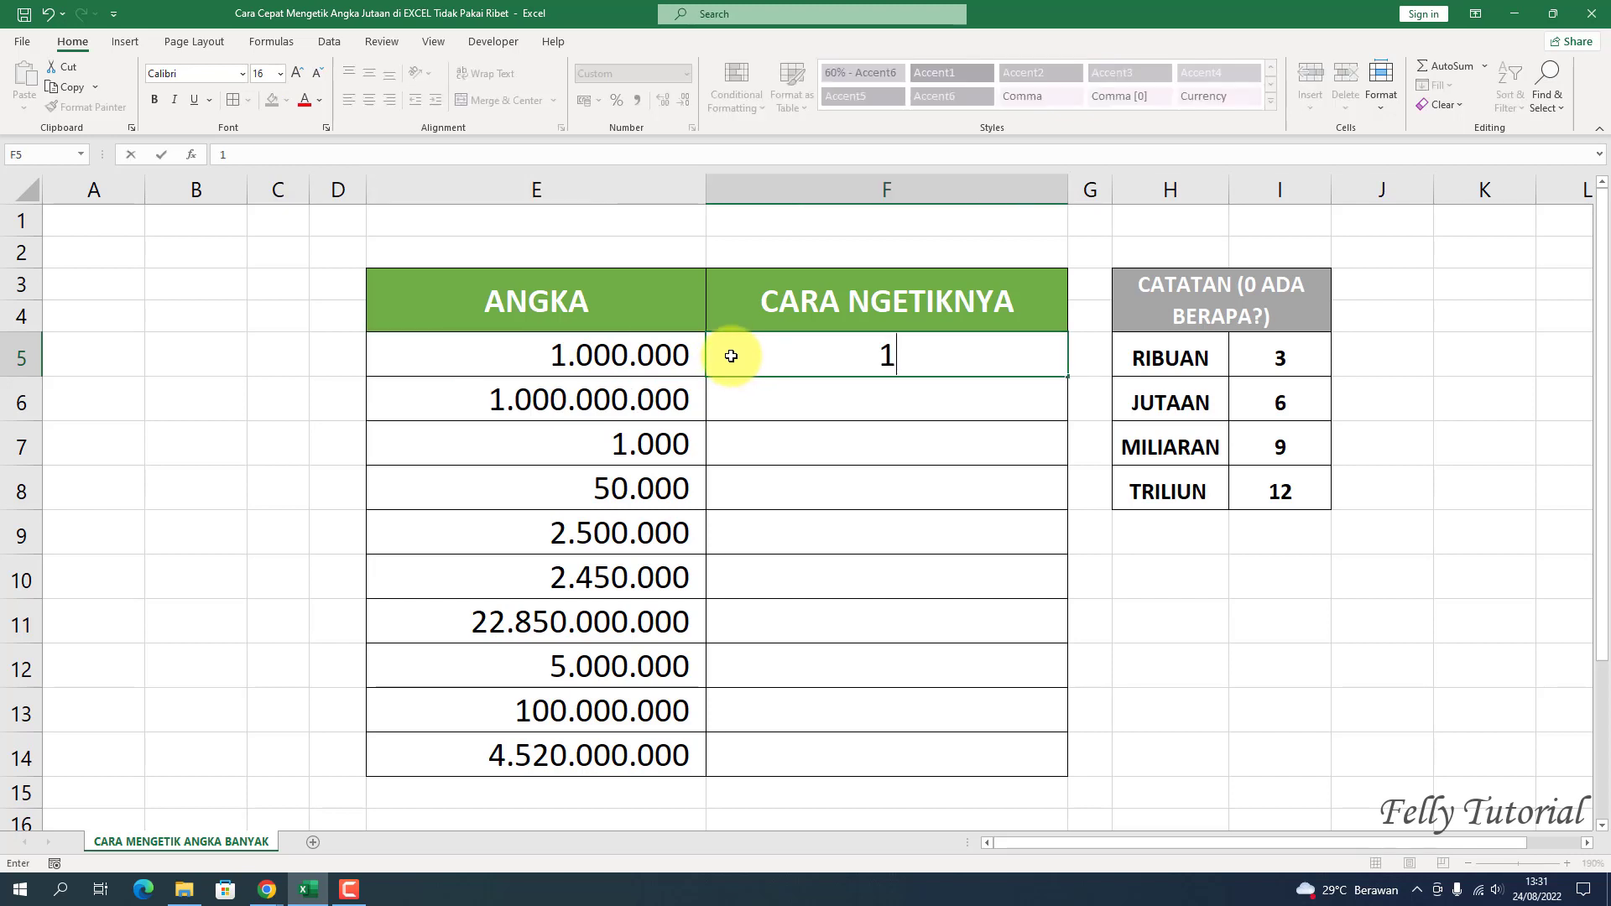
pyautogui.write('E6')
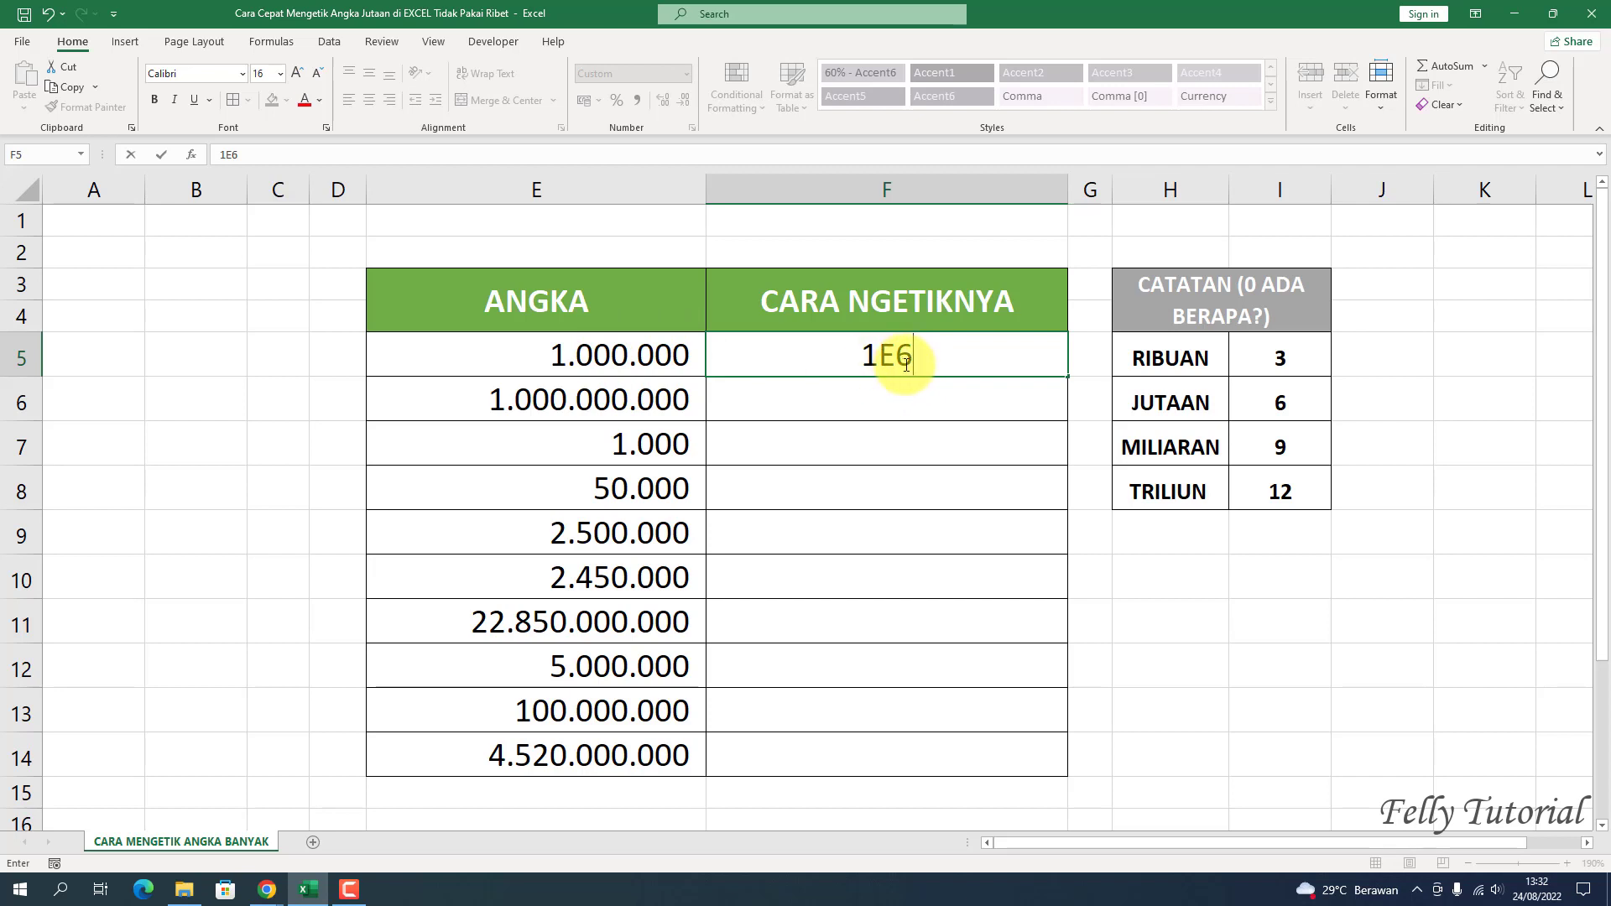
pyautogui.press('Return')
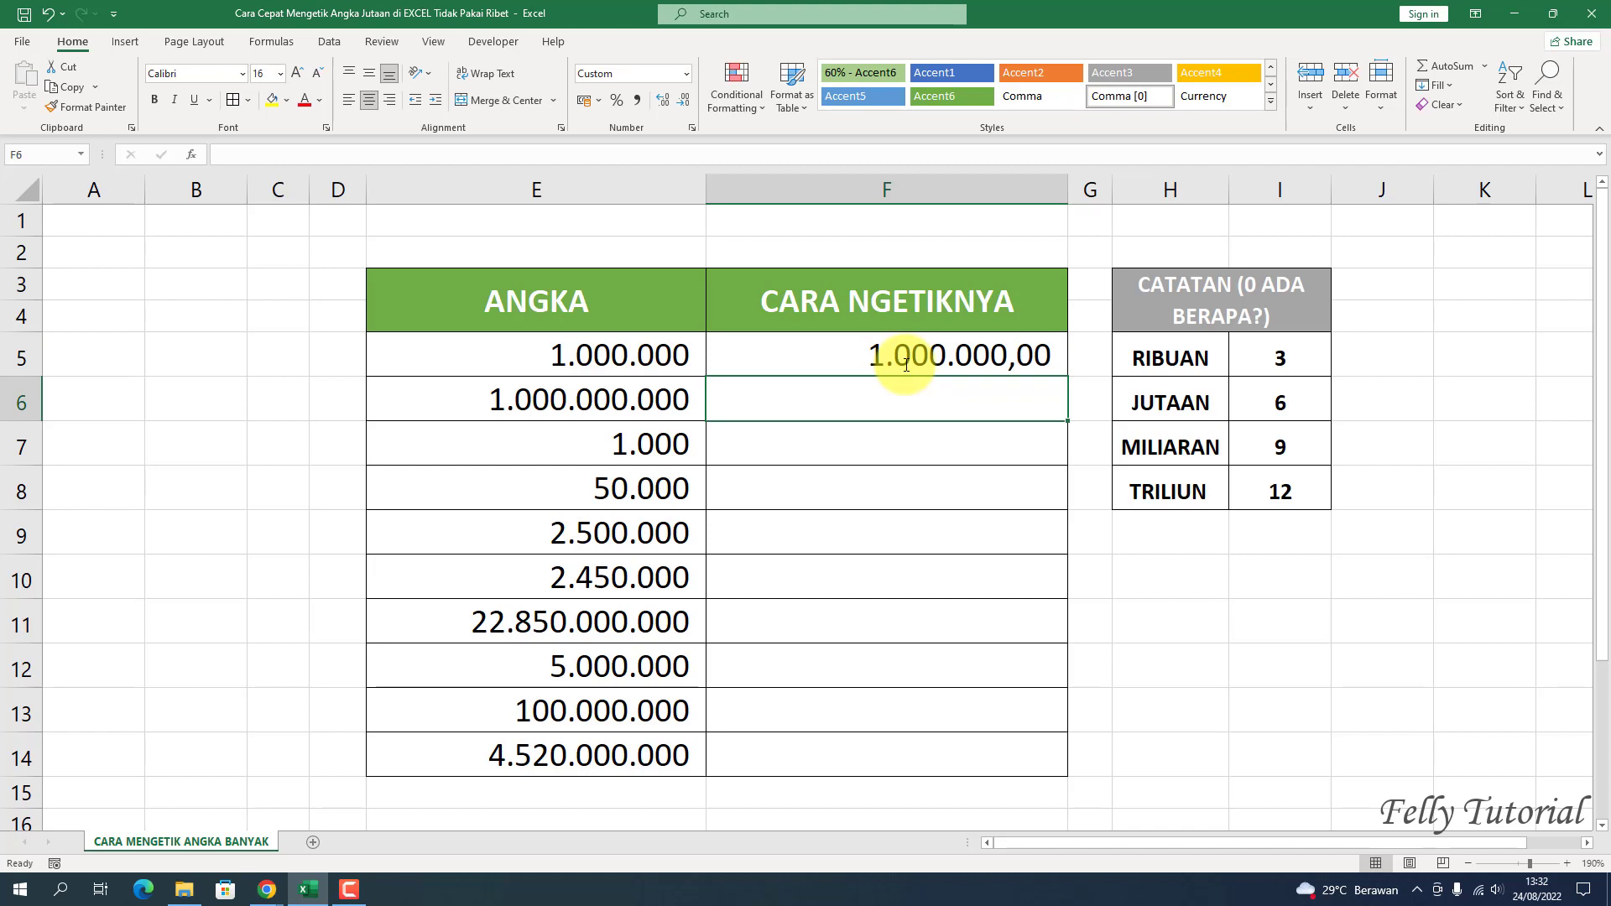
# Step: Enter 1E9 in F6 and 1E3 in F7 to match 1.000.000.000 and 1.000
pyautogui.click(669, 414)
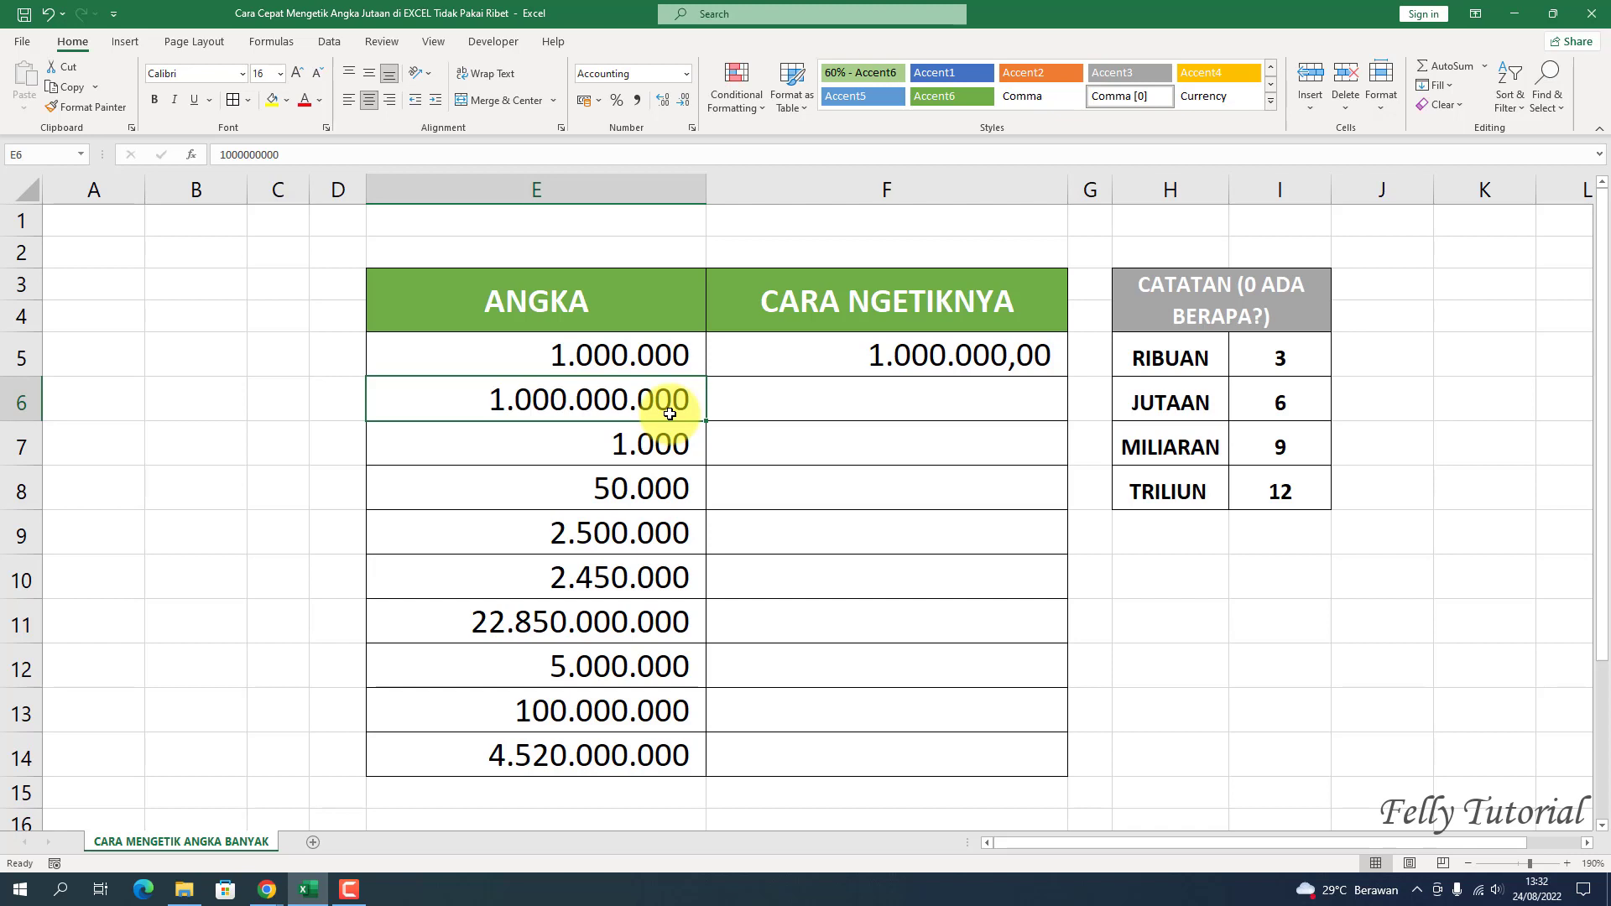
pyautogui.click(760, 407)
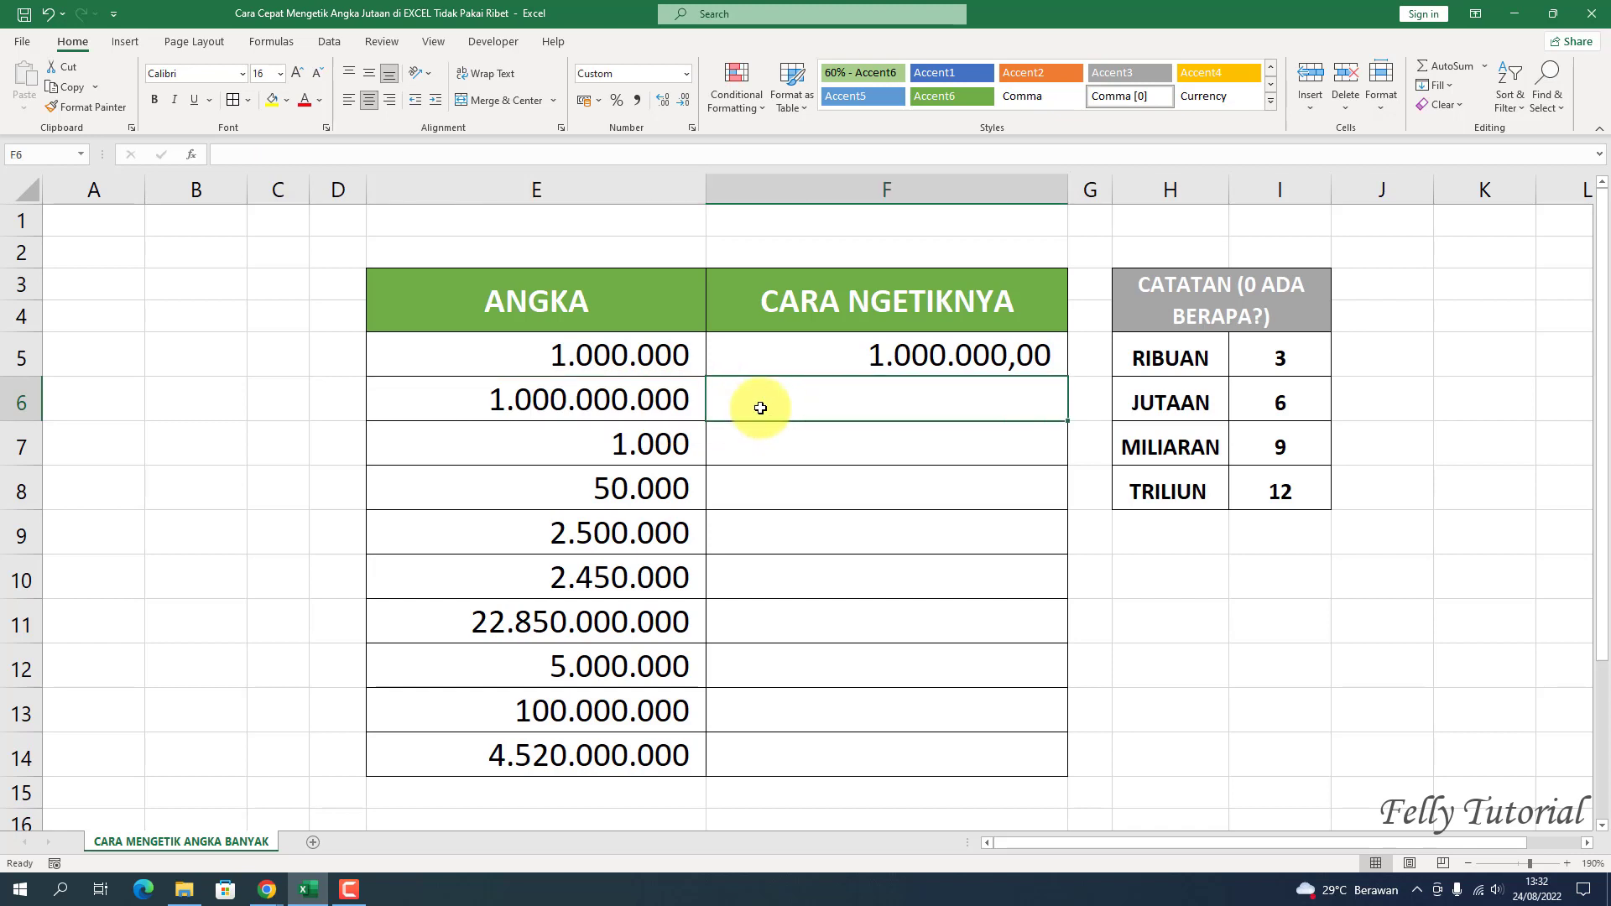
pyautogui.write('1E')
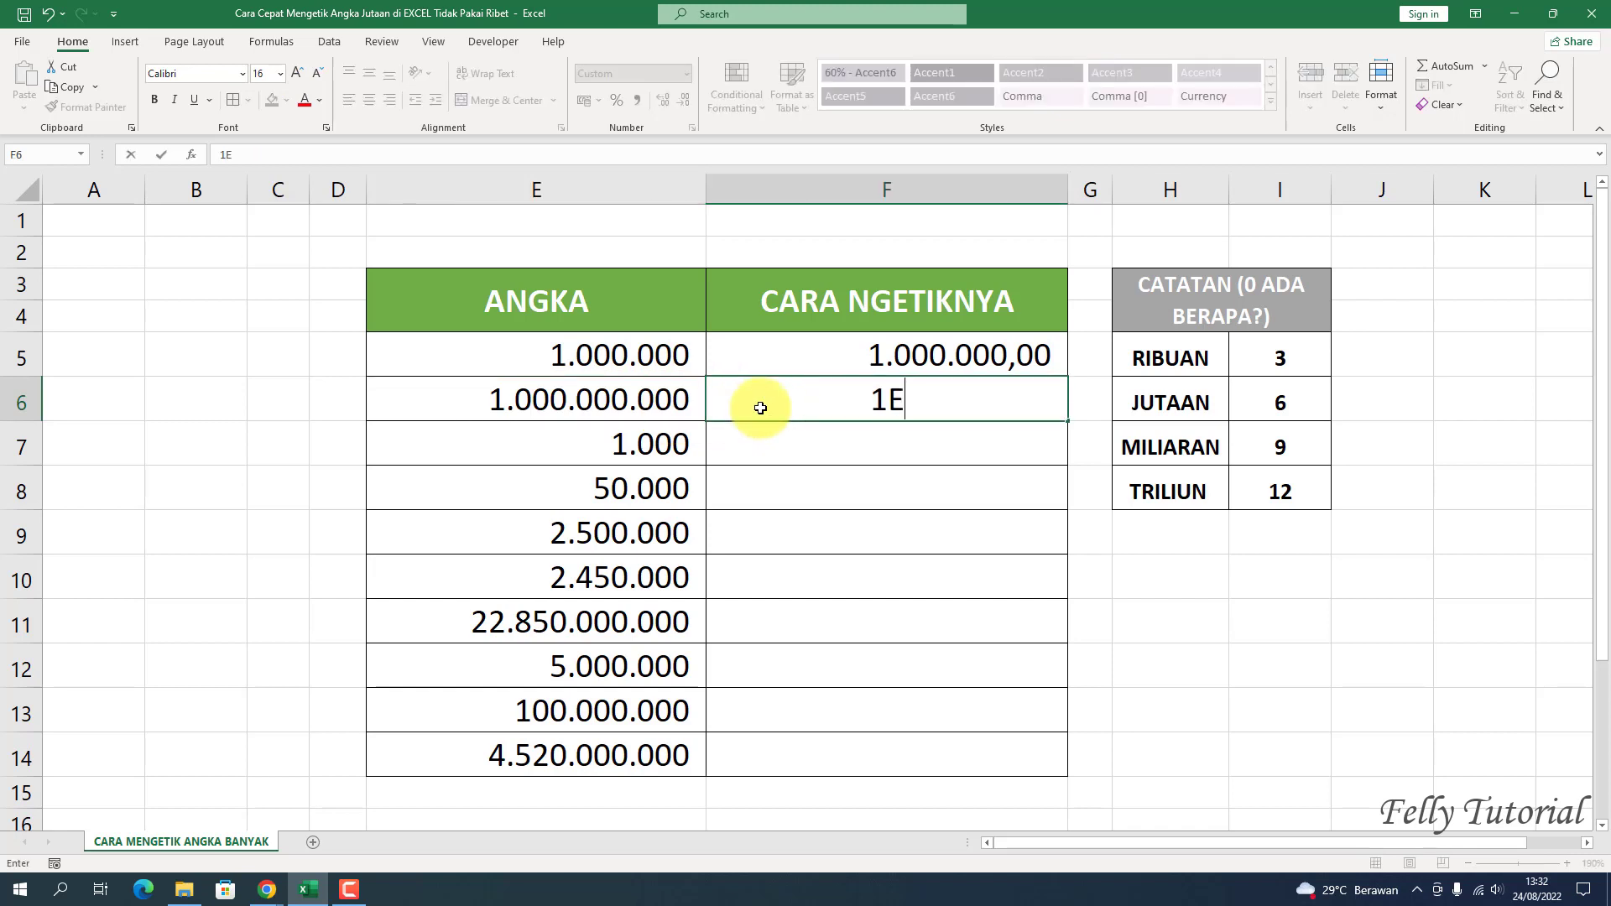
pyautogui.write('9')
pyautogui.press('Return')
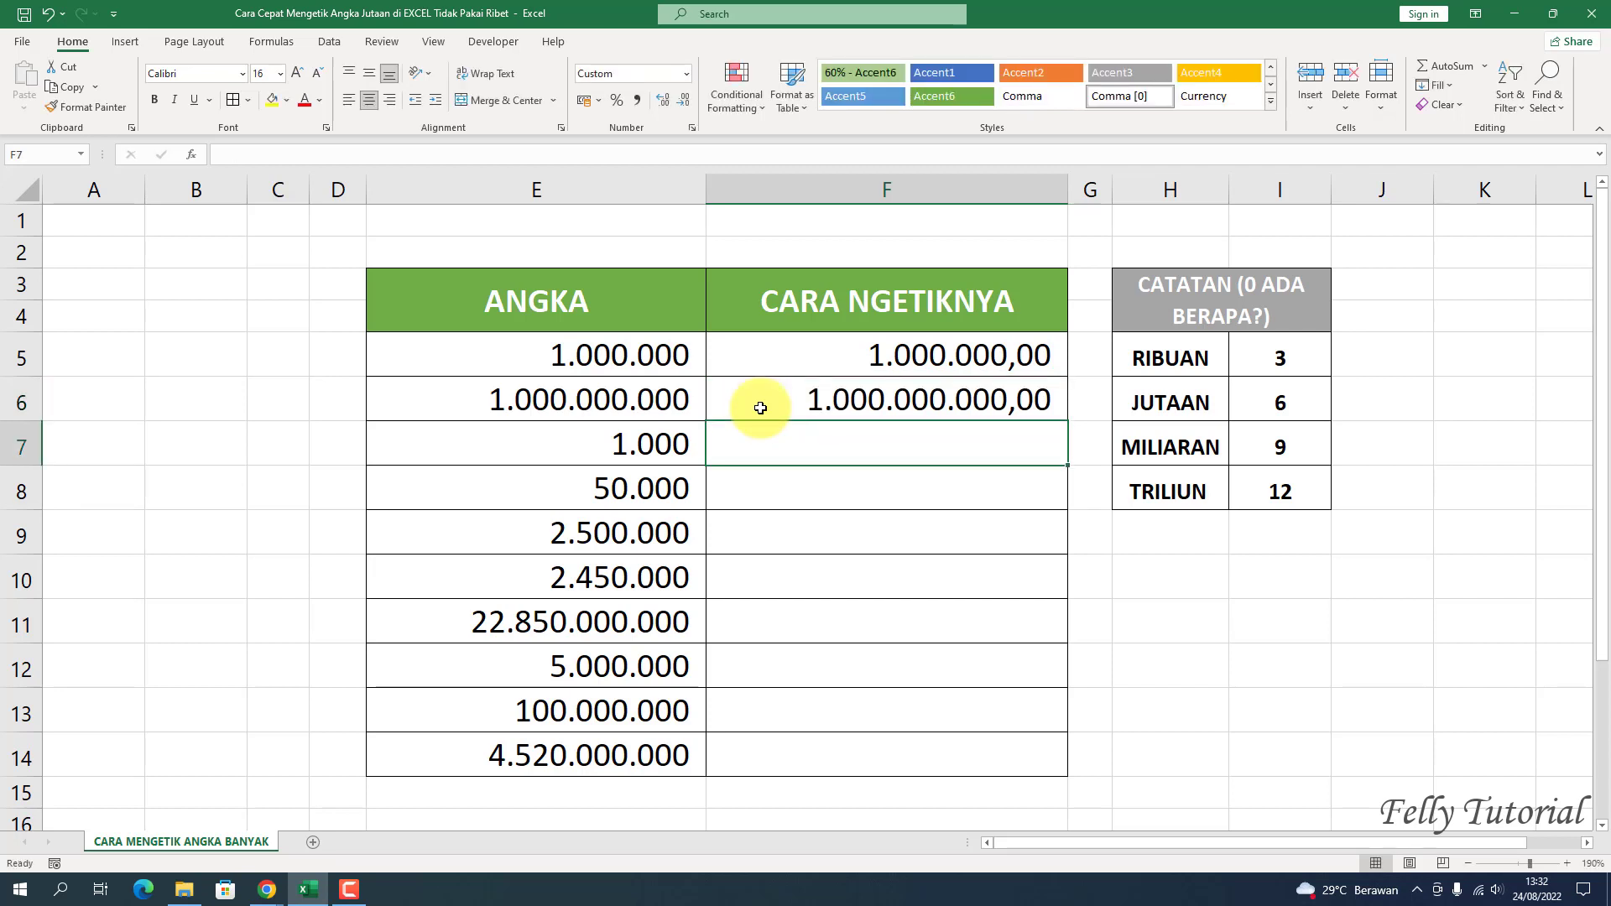
pyautogui.write('1')
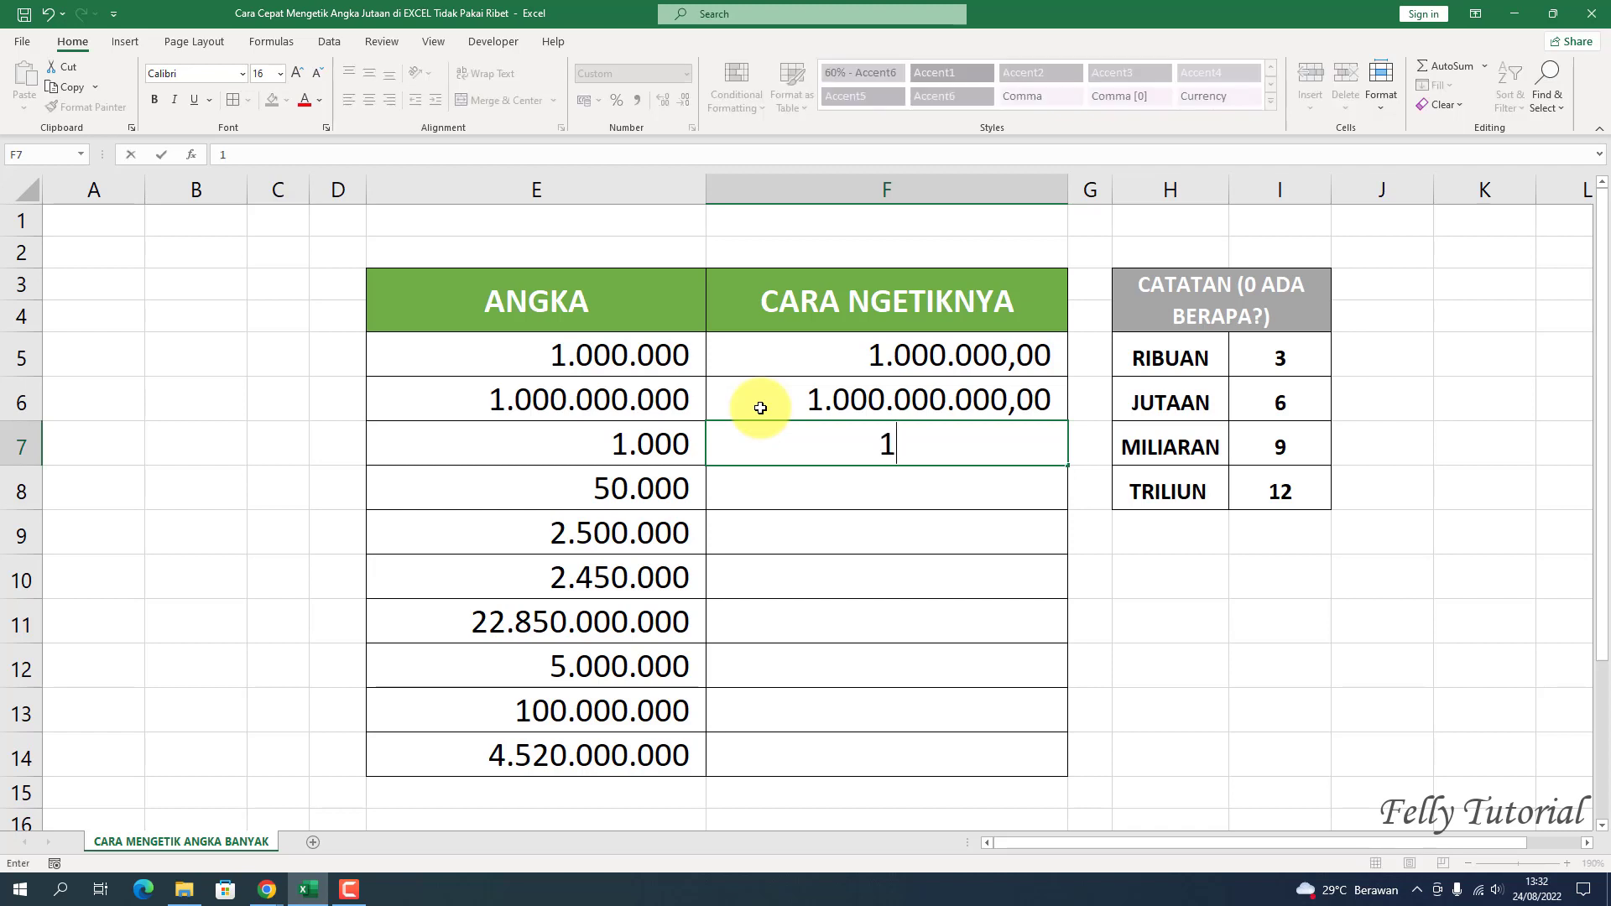
pyautogui.write('E3')
pyautogui.press('Return')
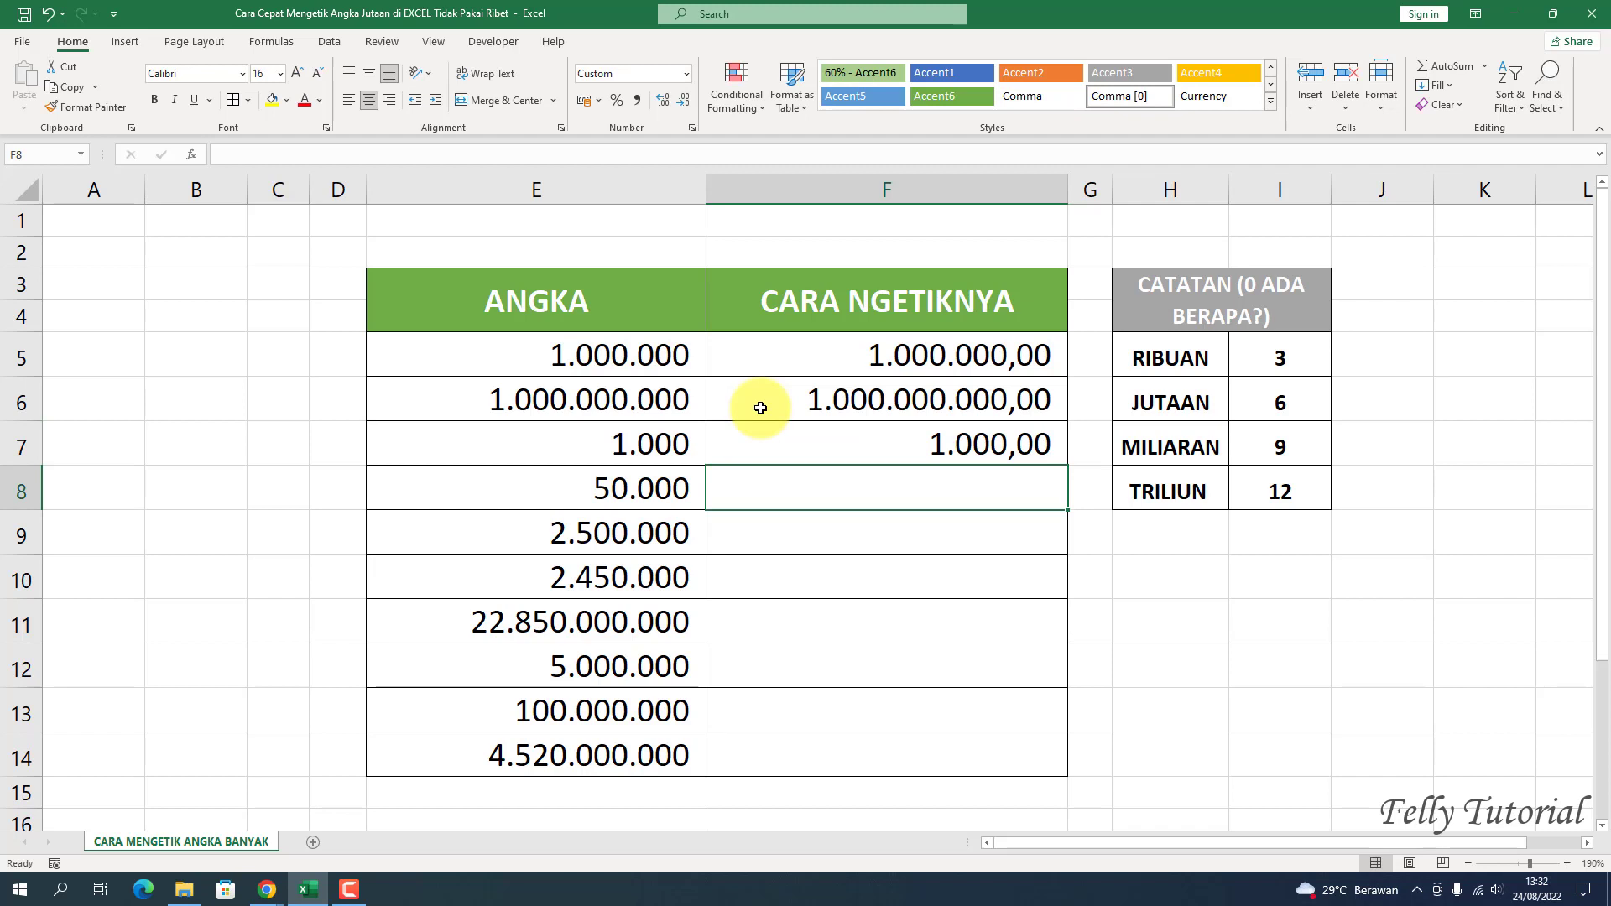
# Step: Enter 5E4 in F8, then re-enter it as 50E3 to show 50.000,00
pyautogui.write('5E')
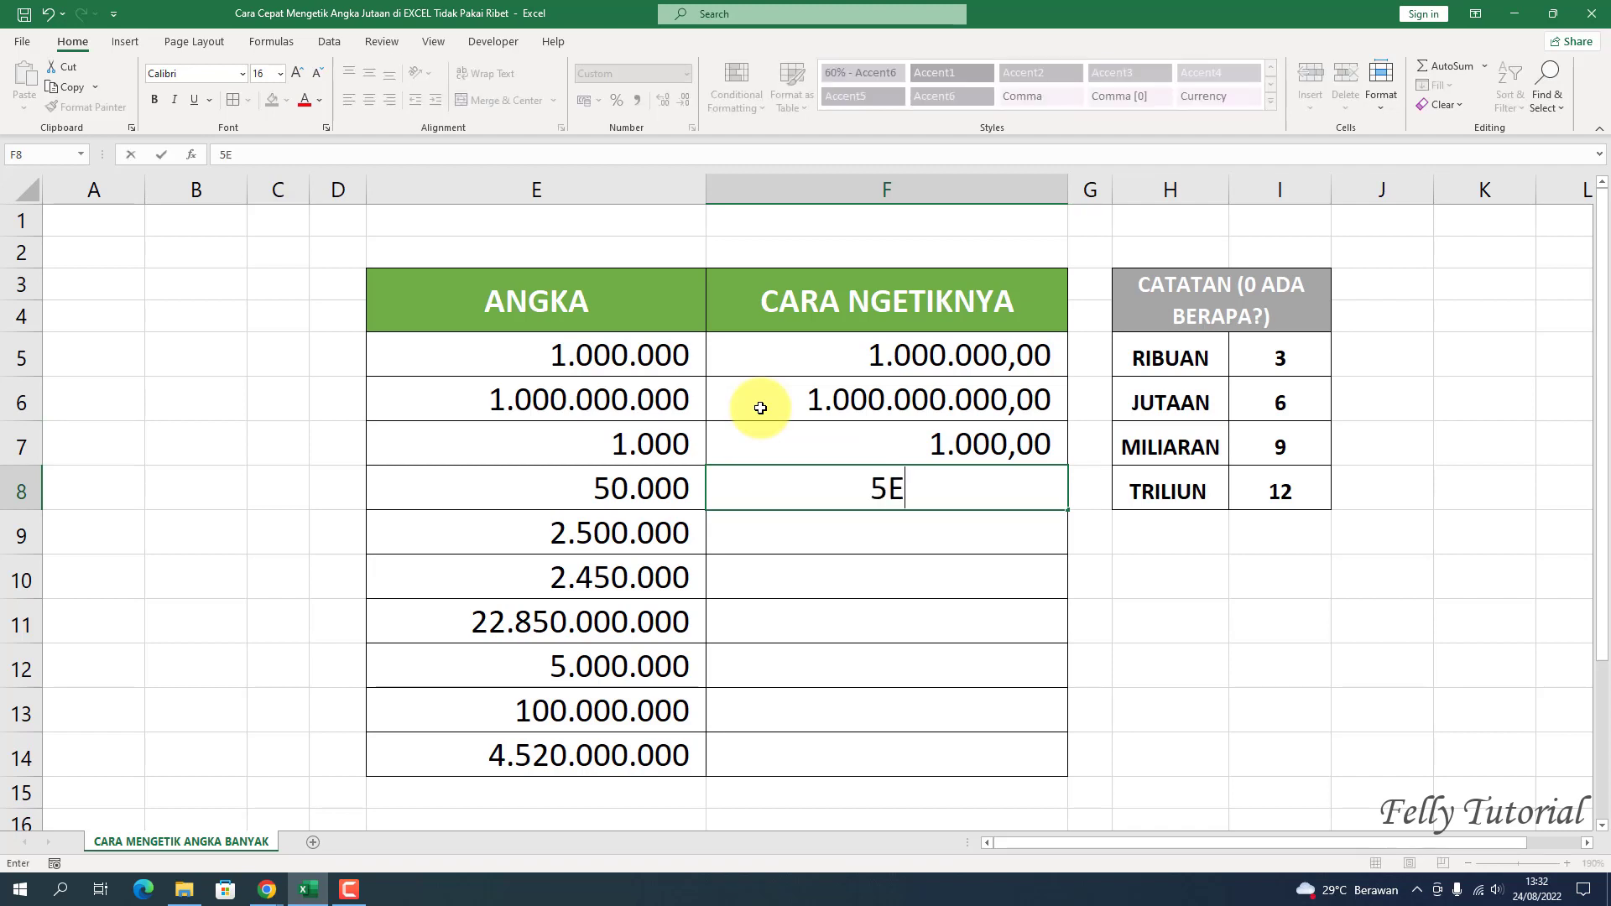
pyautogui.write('4')
pyautogui.press('Return')
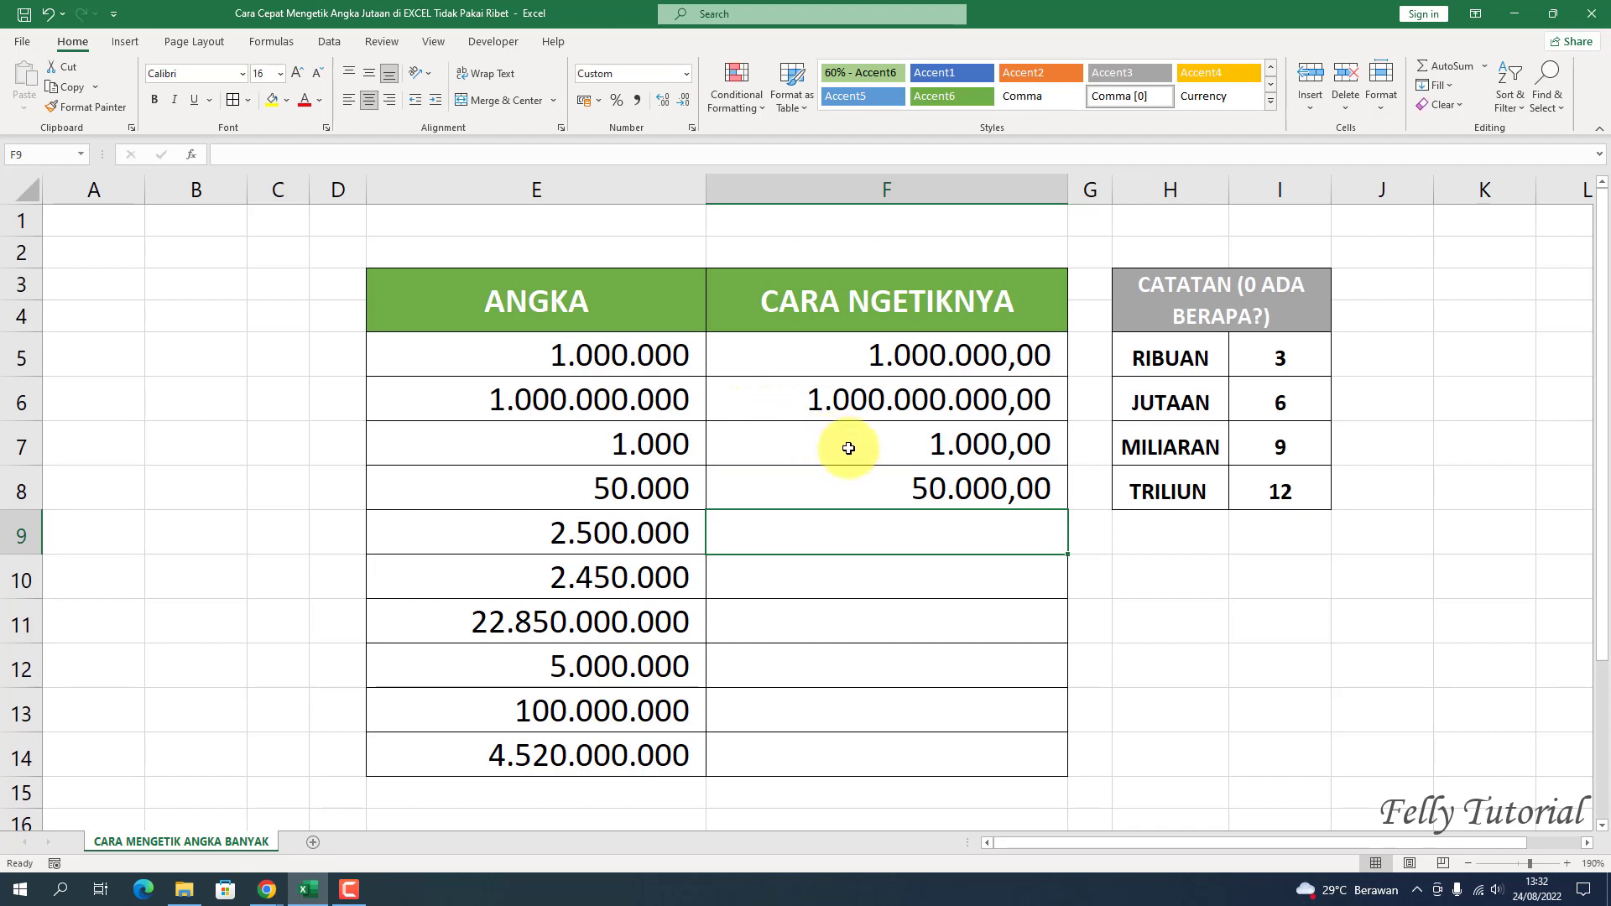
pyautogui.click(857, 493)
pyautogui.write('5')
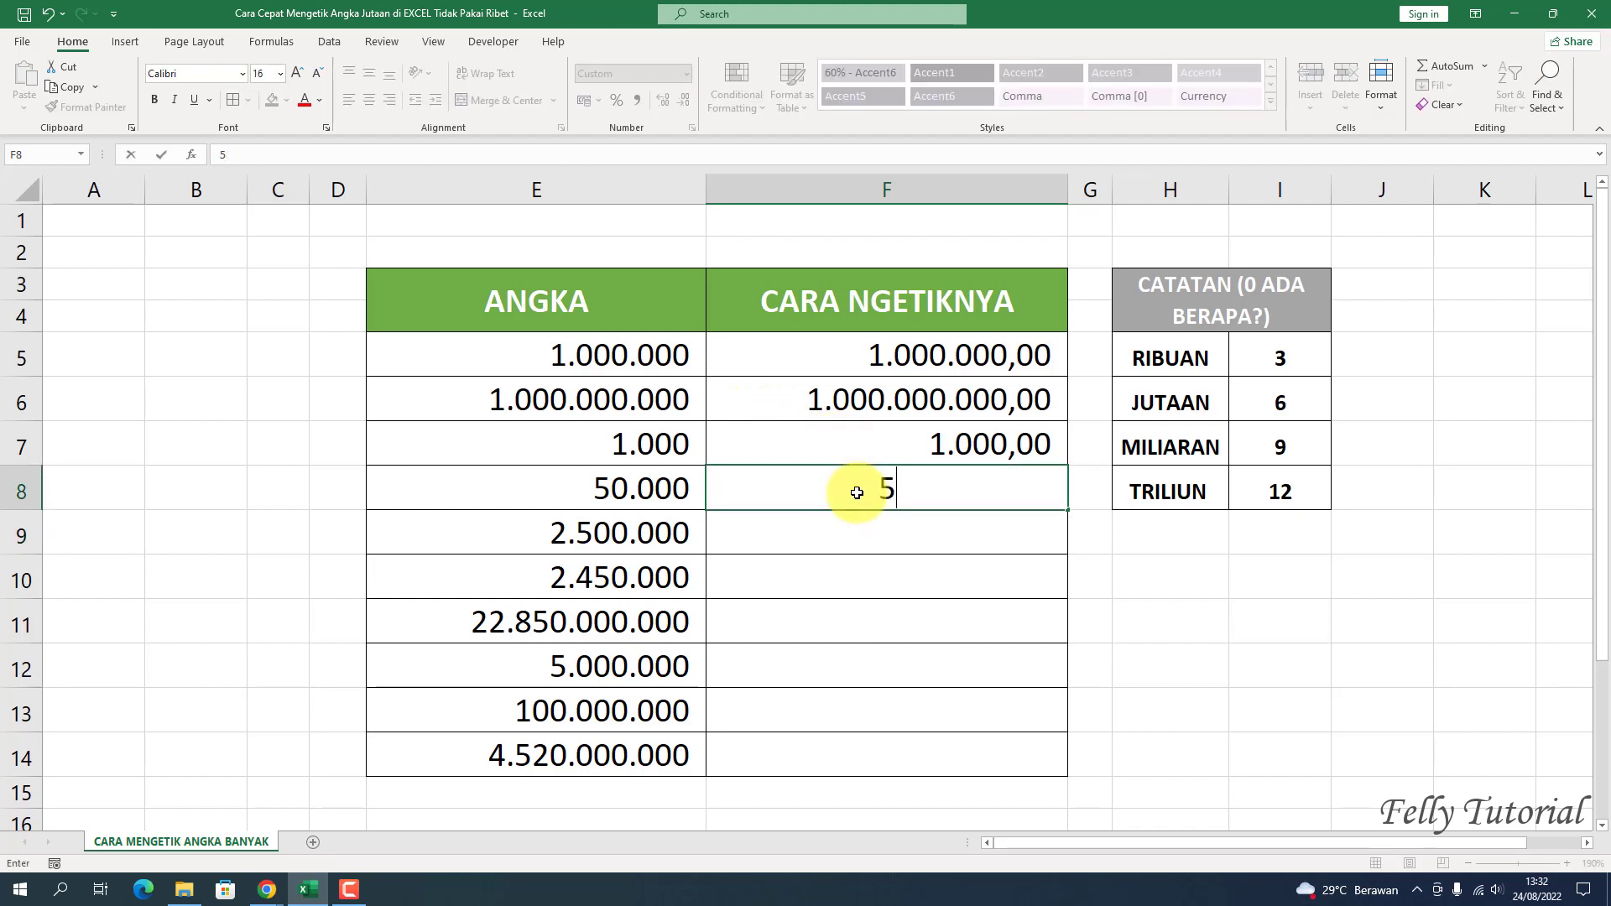
pyautogui.write('0E3')
pyautogui.press('Return')
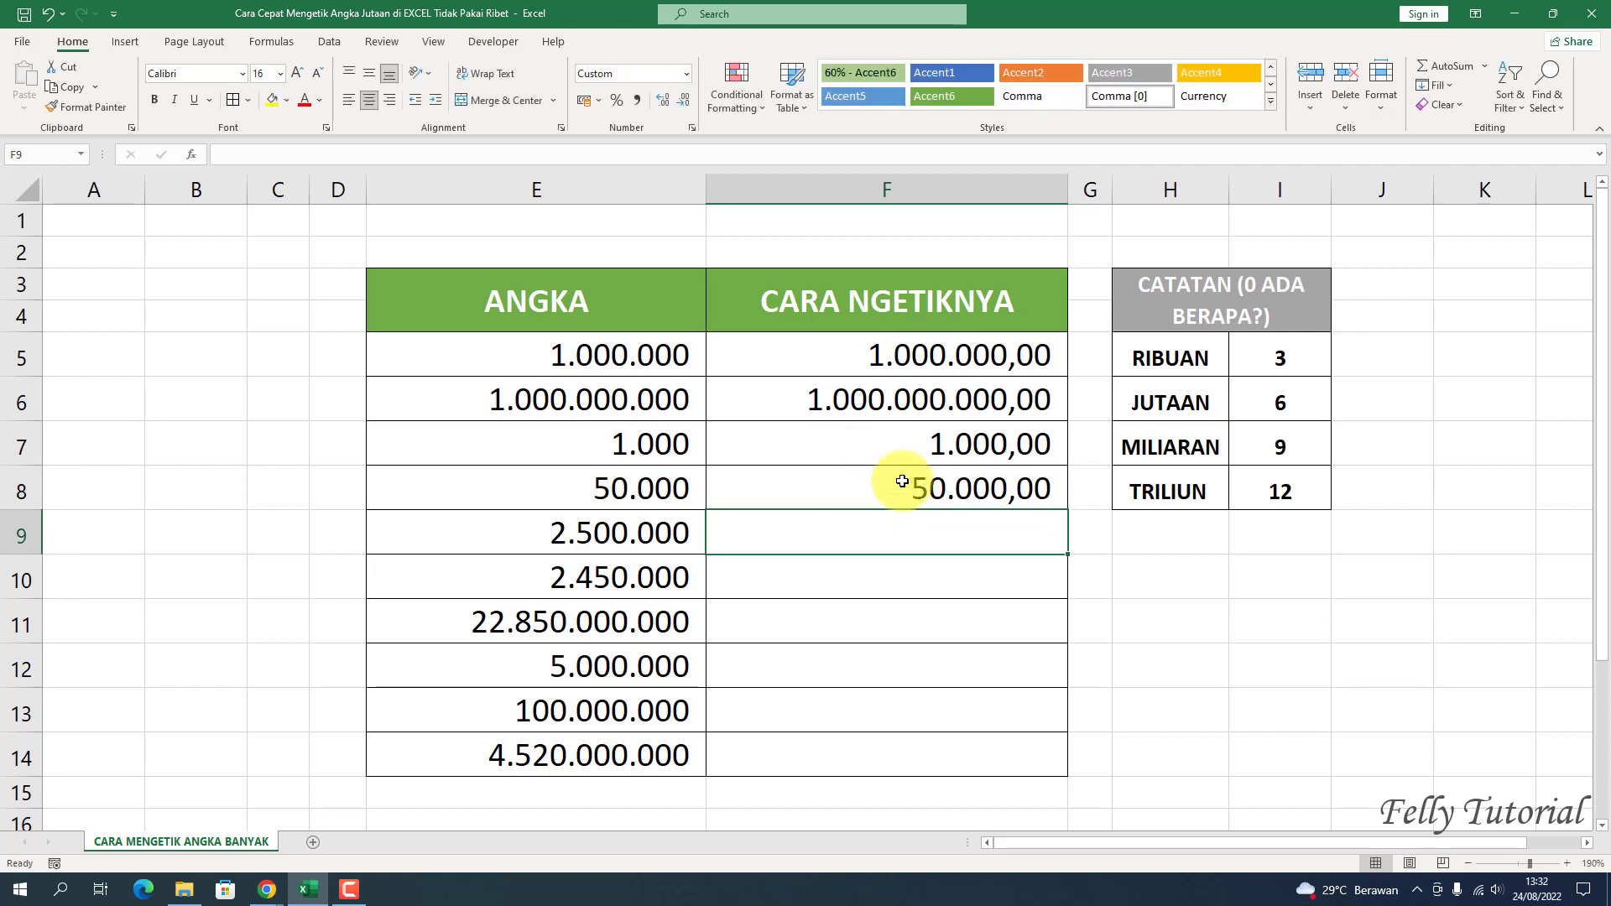
pyautogui.click(937, 489)
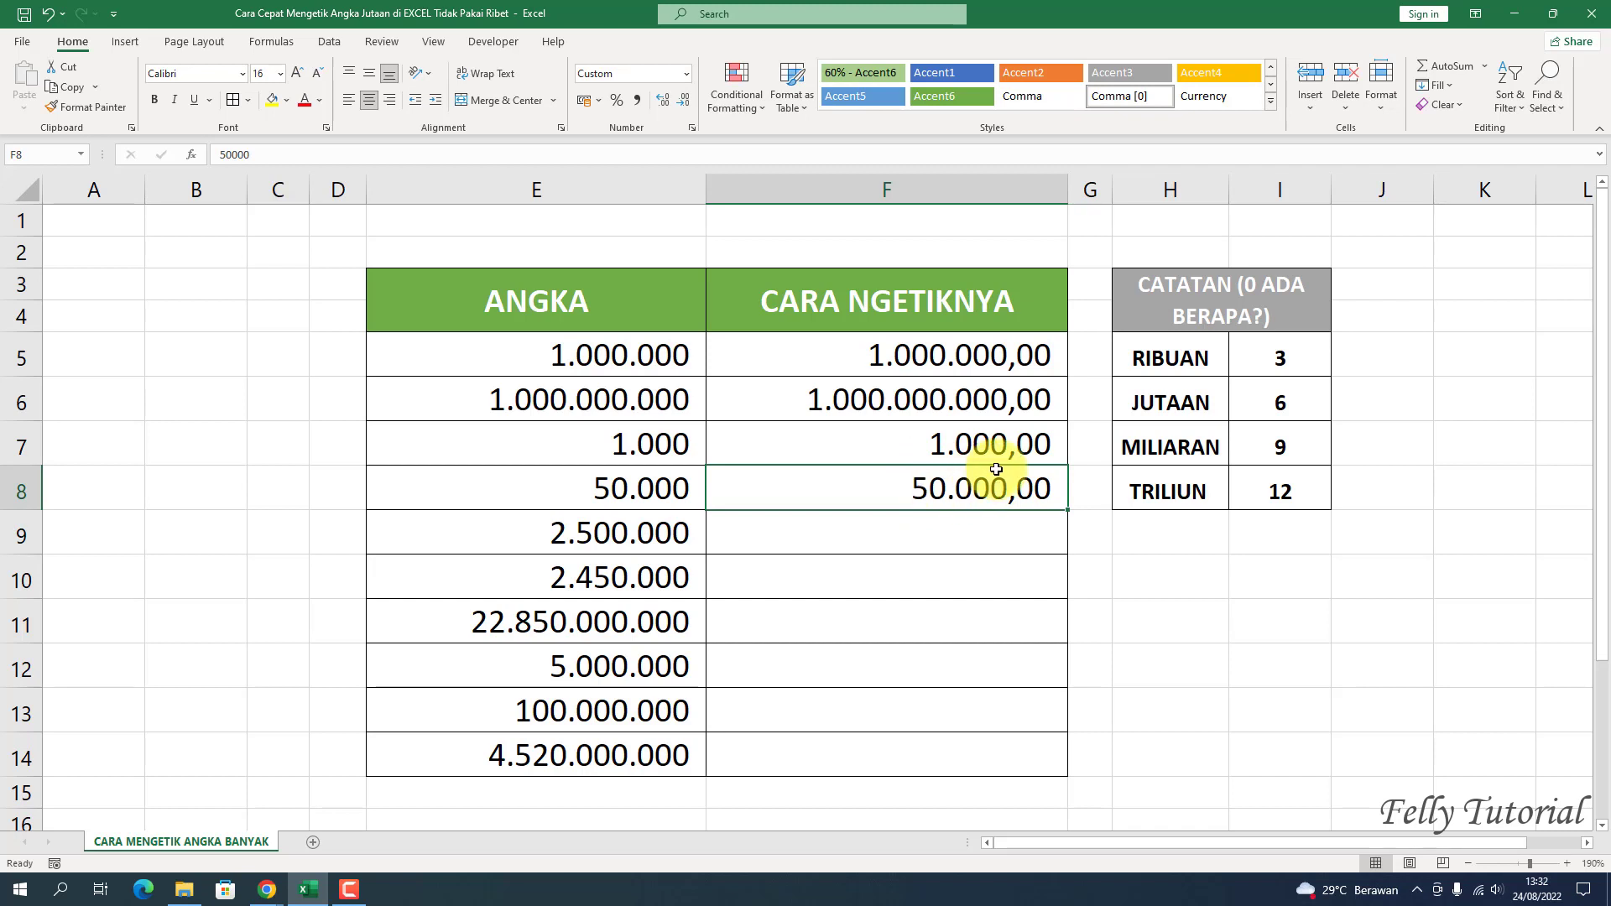
pyautogui.moveTo(1136, 306); pyautogui.dragTo(1198, 475)
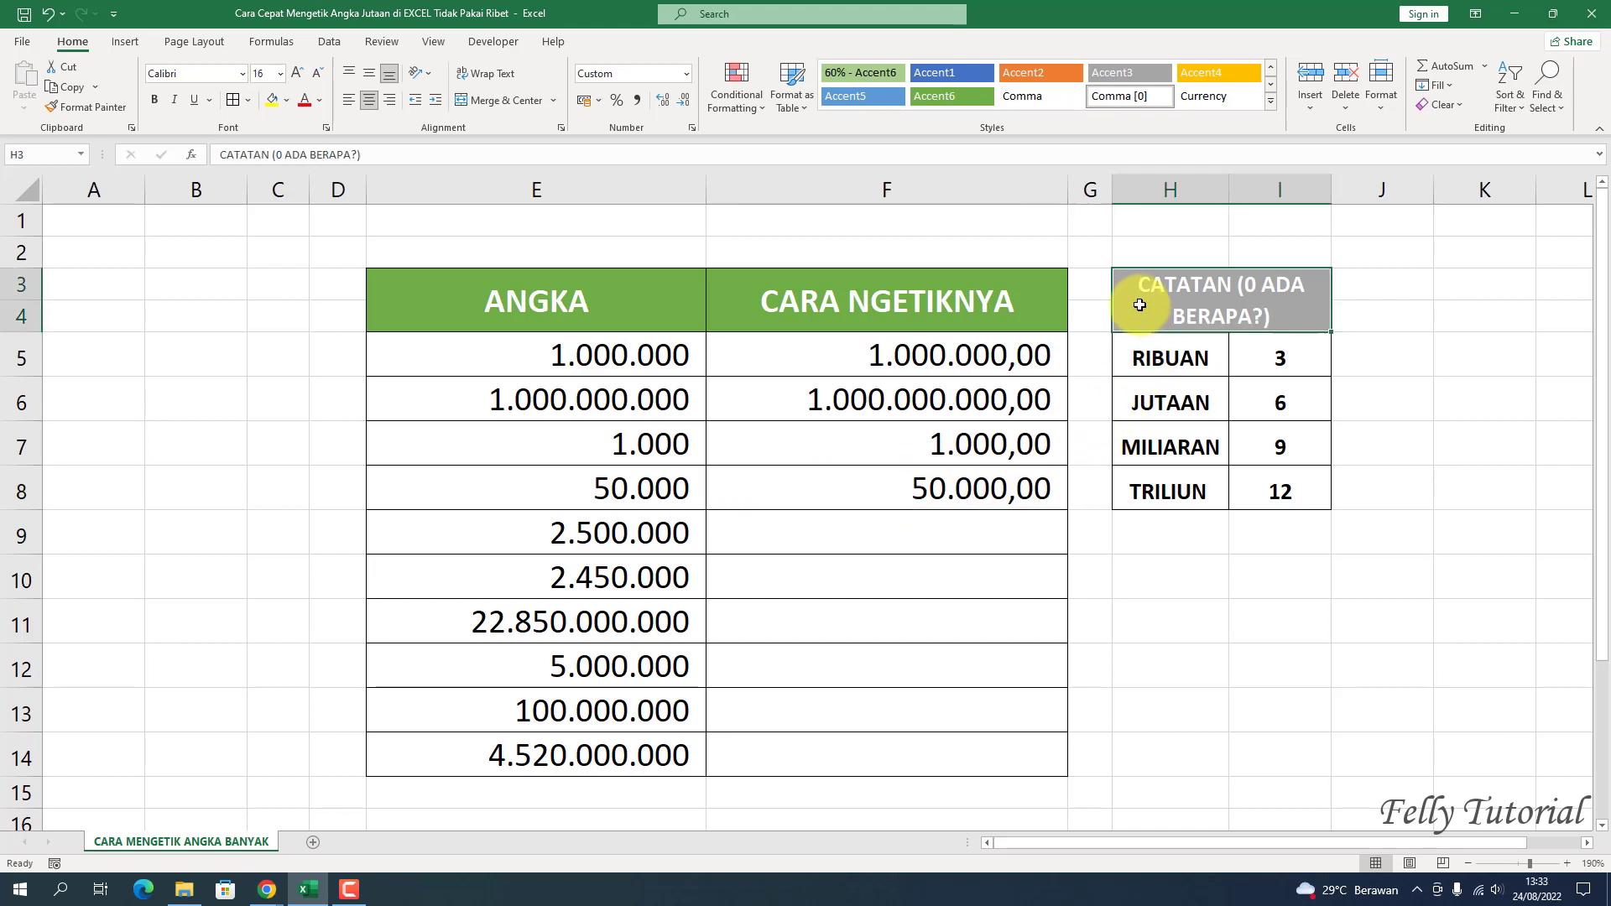
pyautogui.click(1179, 569)
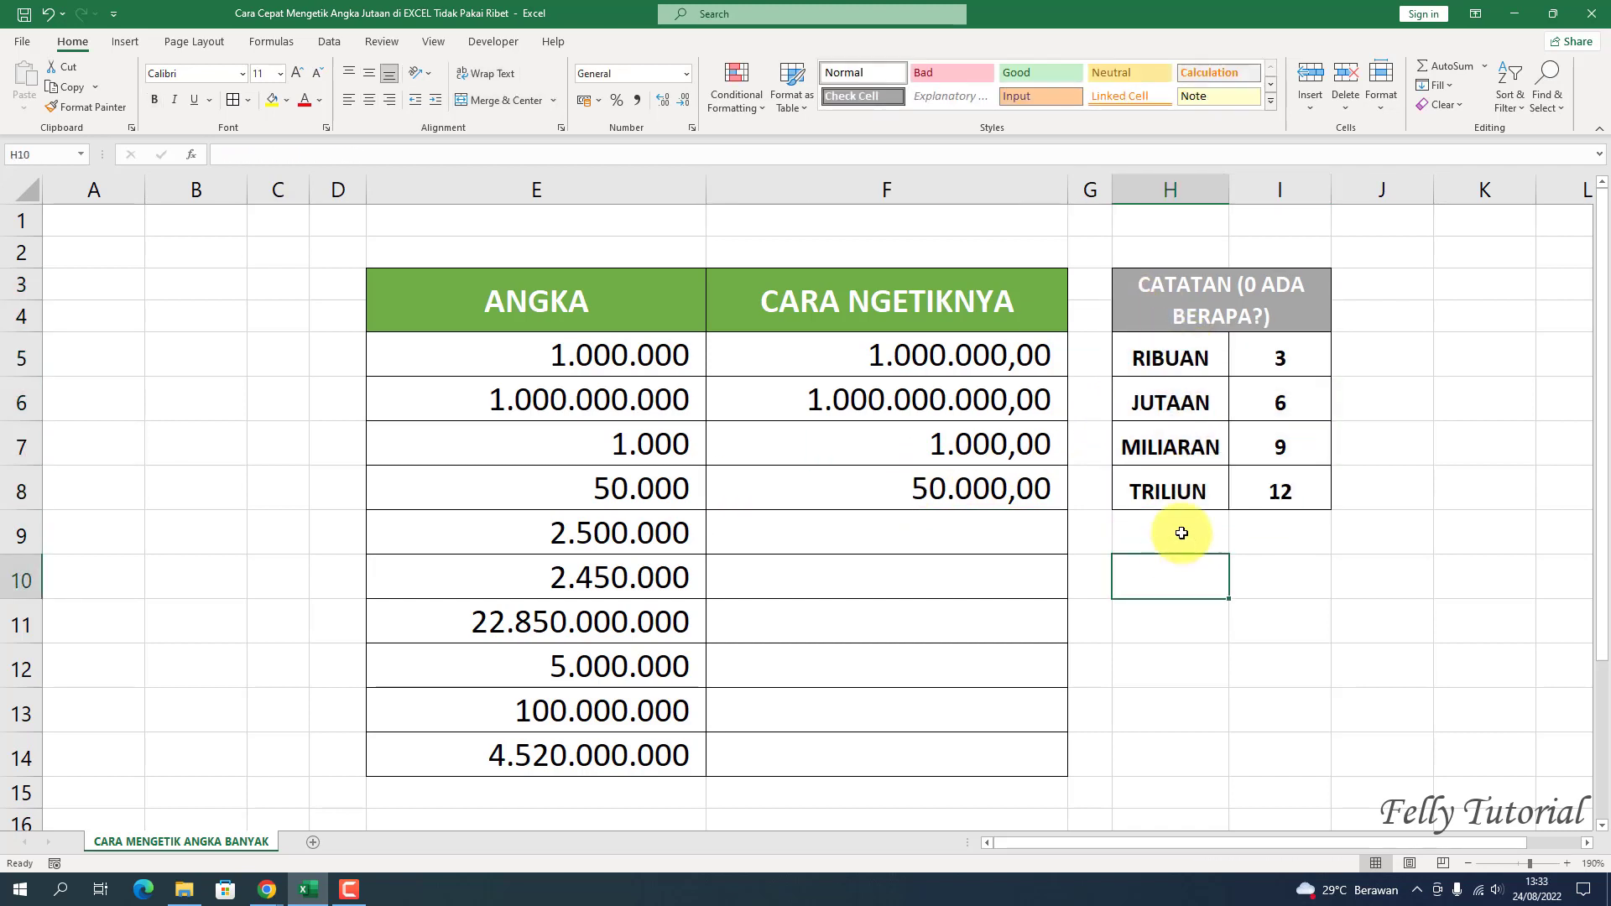
pyautogui.click(1224, 361)
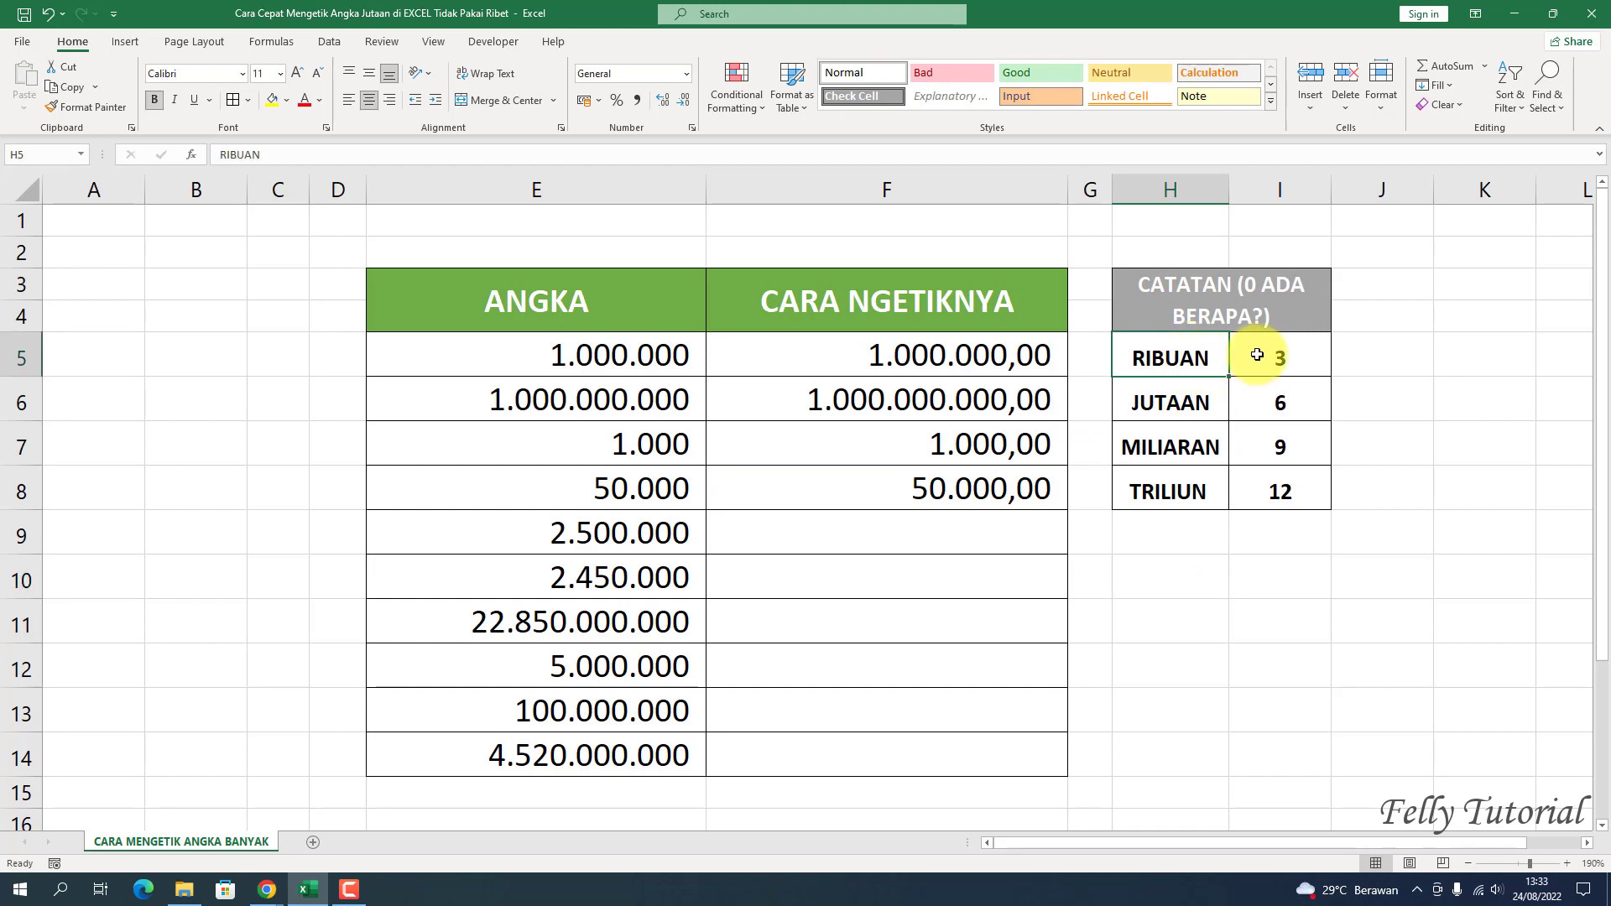
pyautogui.click(1211, 406)
pyautogui.click(1246, 407)
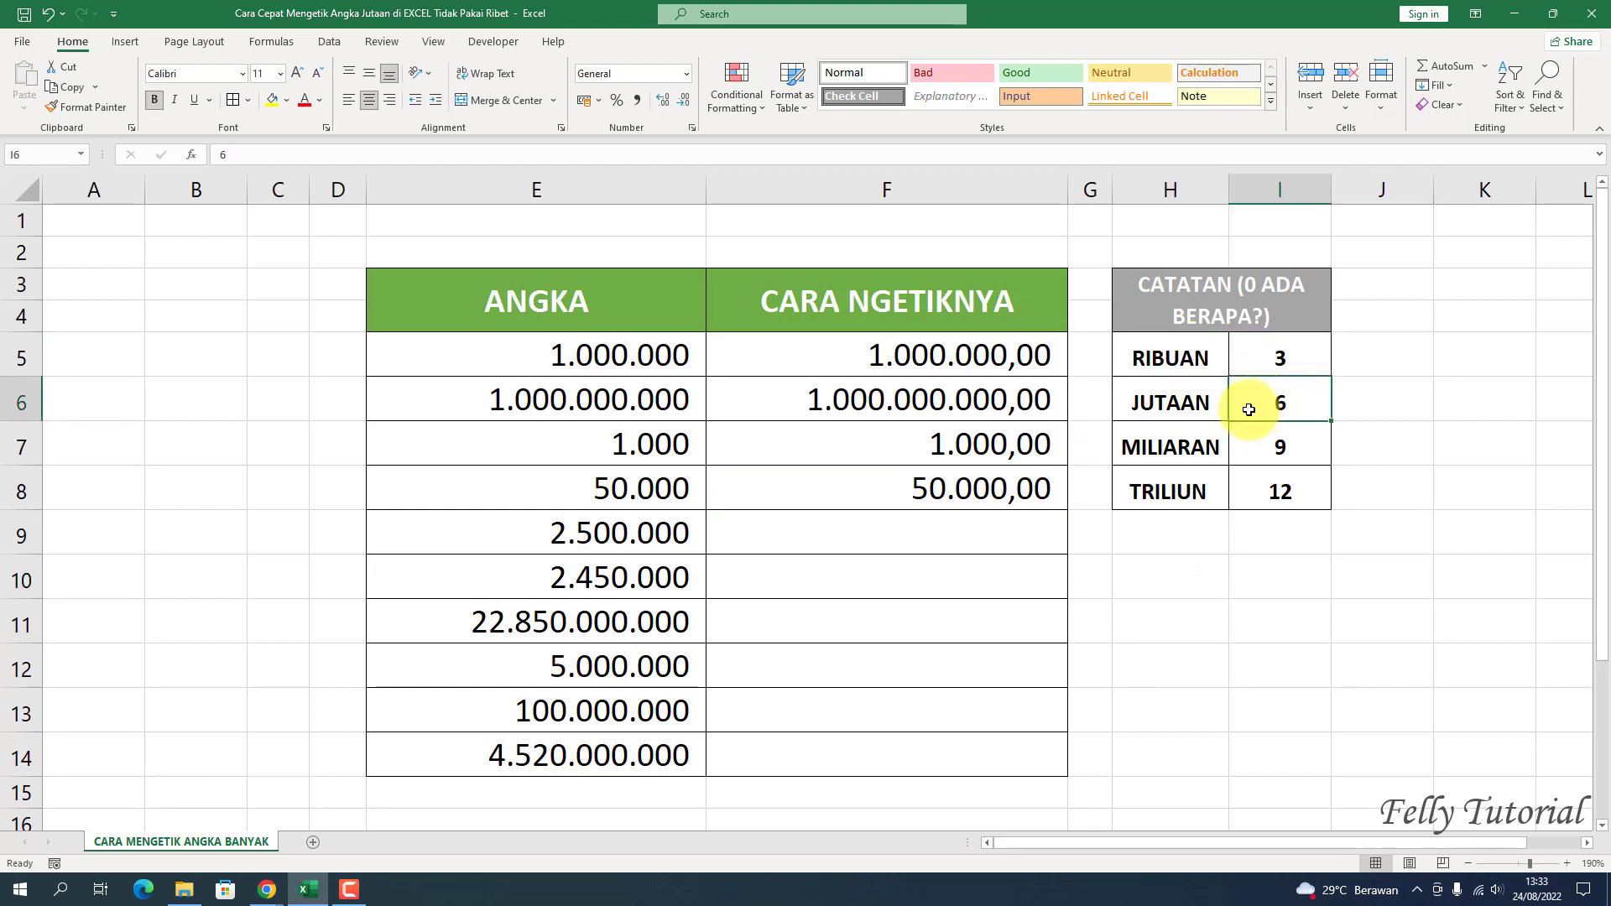
pyautogui.click(1183, 458)
pyautogui.click(1277, 443)
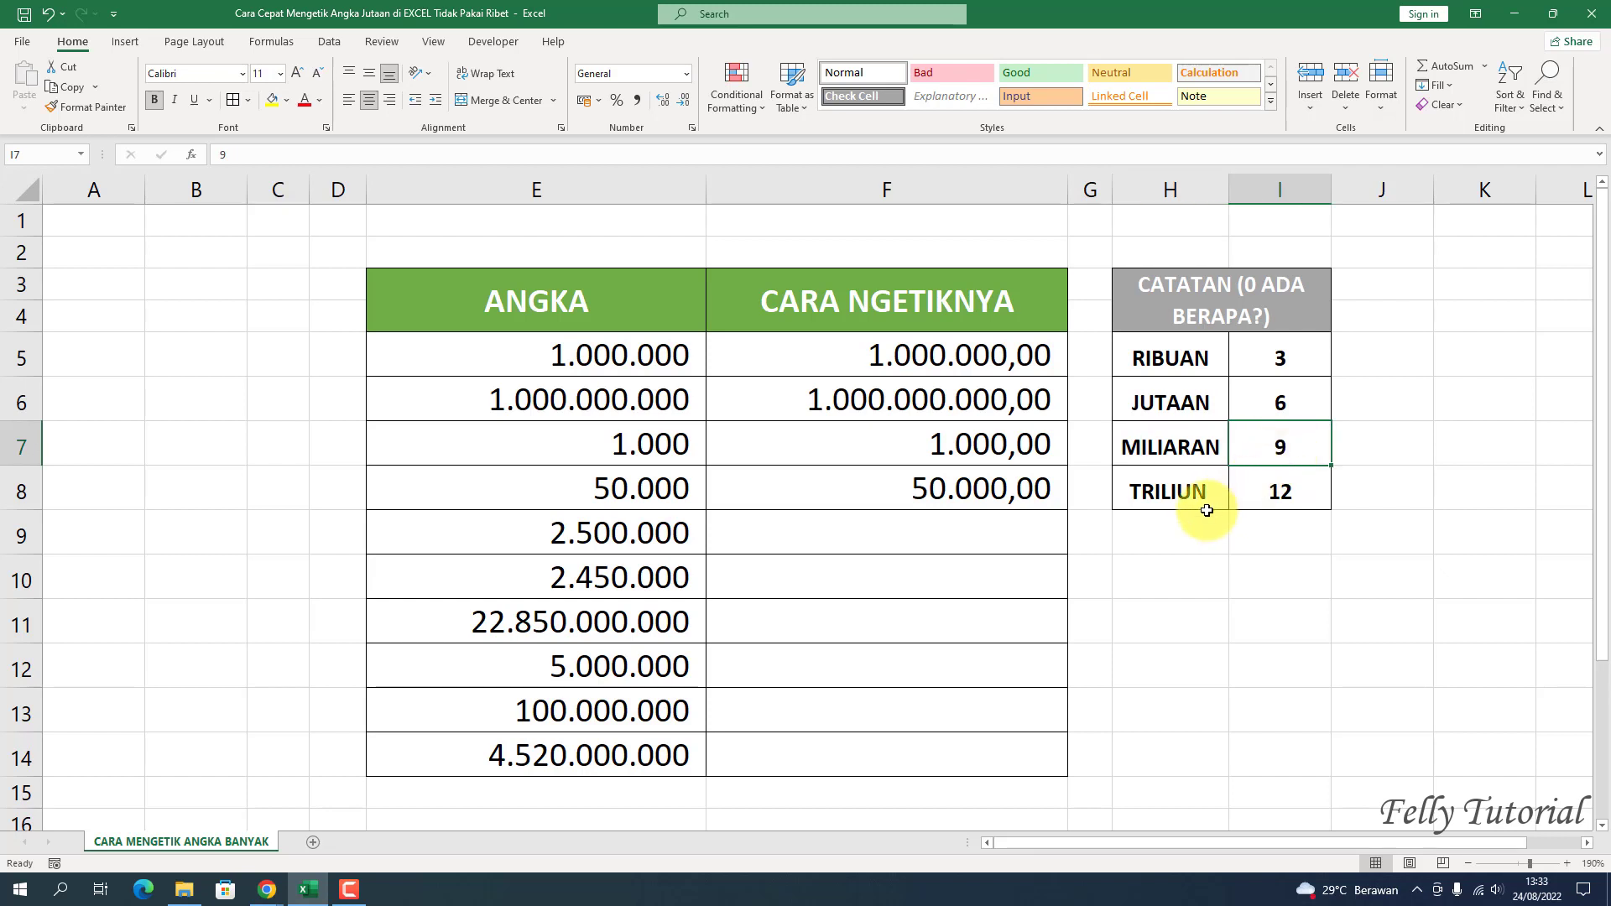
pyautogui.click(1224, 485)
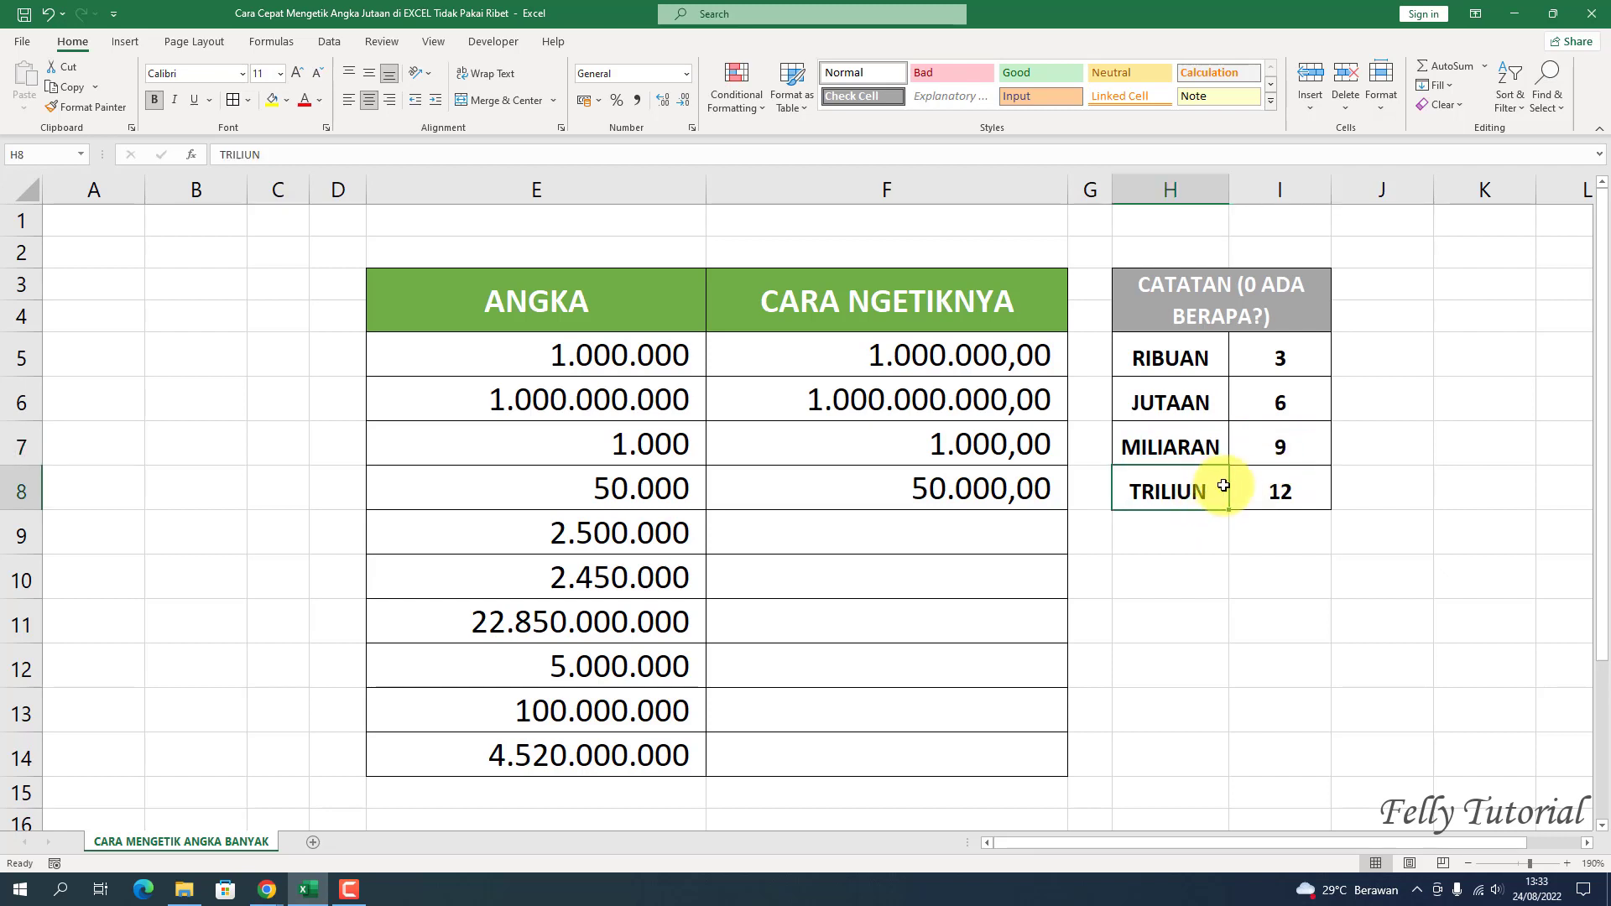
pyautogui.click(1307, 491)
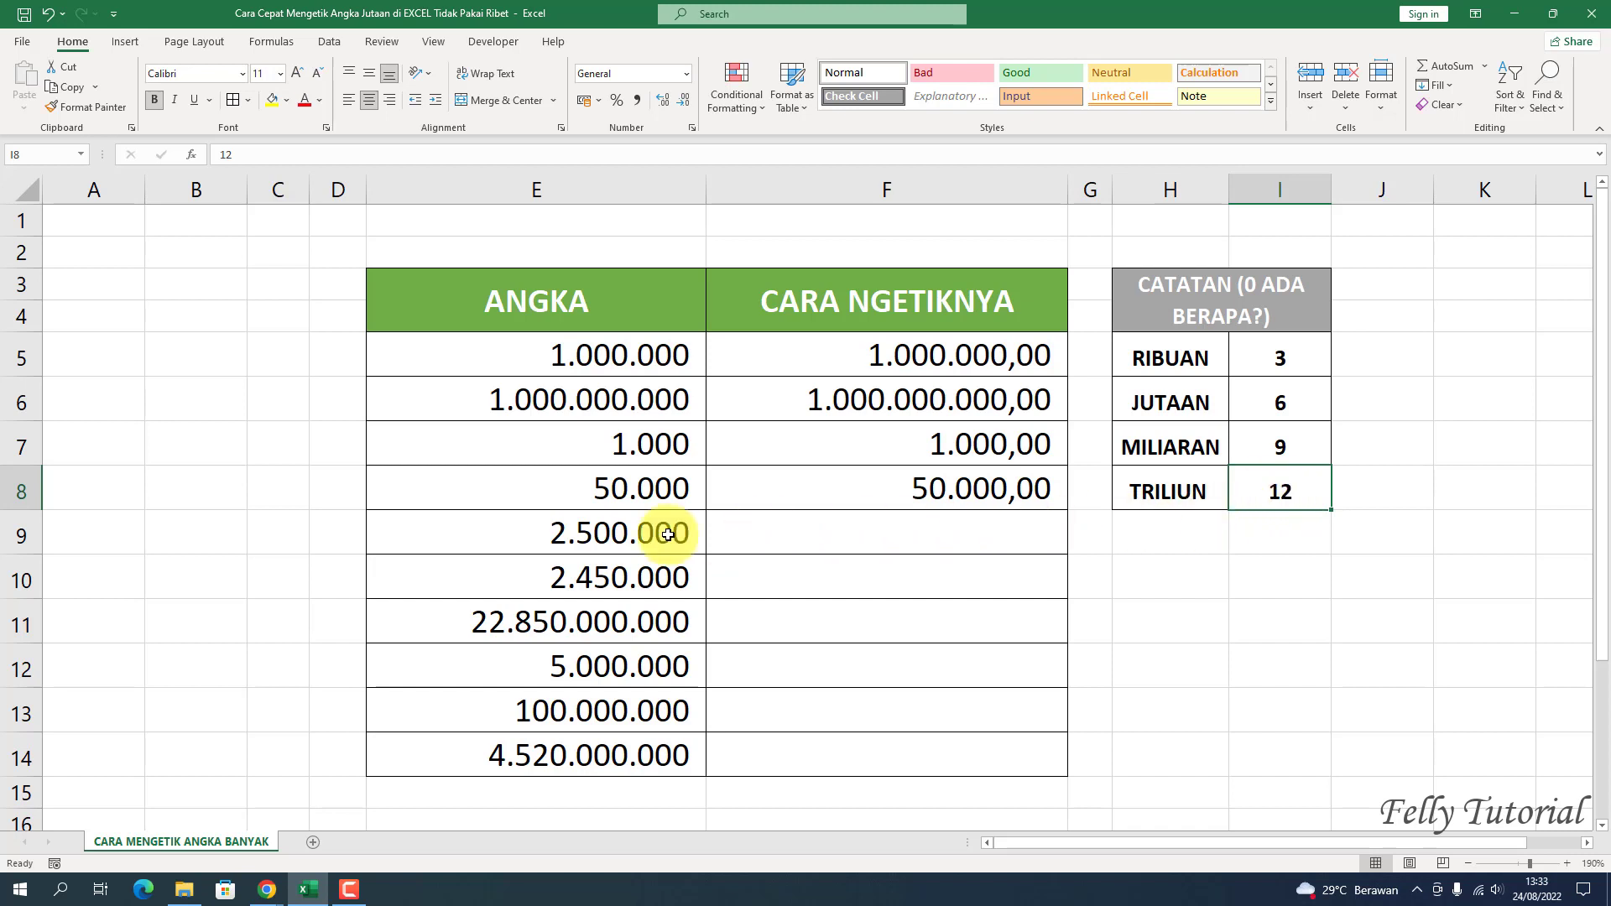
# Step: Enter 50E3 in F8, 2,5E6 in F9 and 2,45E6 in F10
pyautogui.click(921, 491)
pyautogui.write('5')
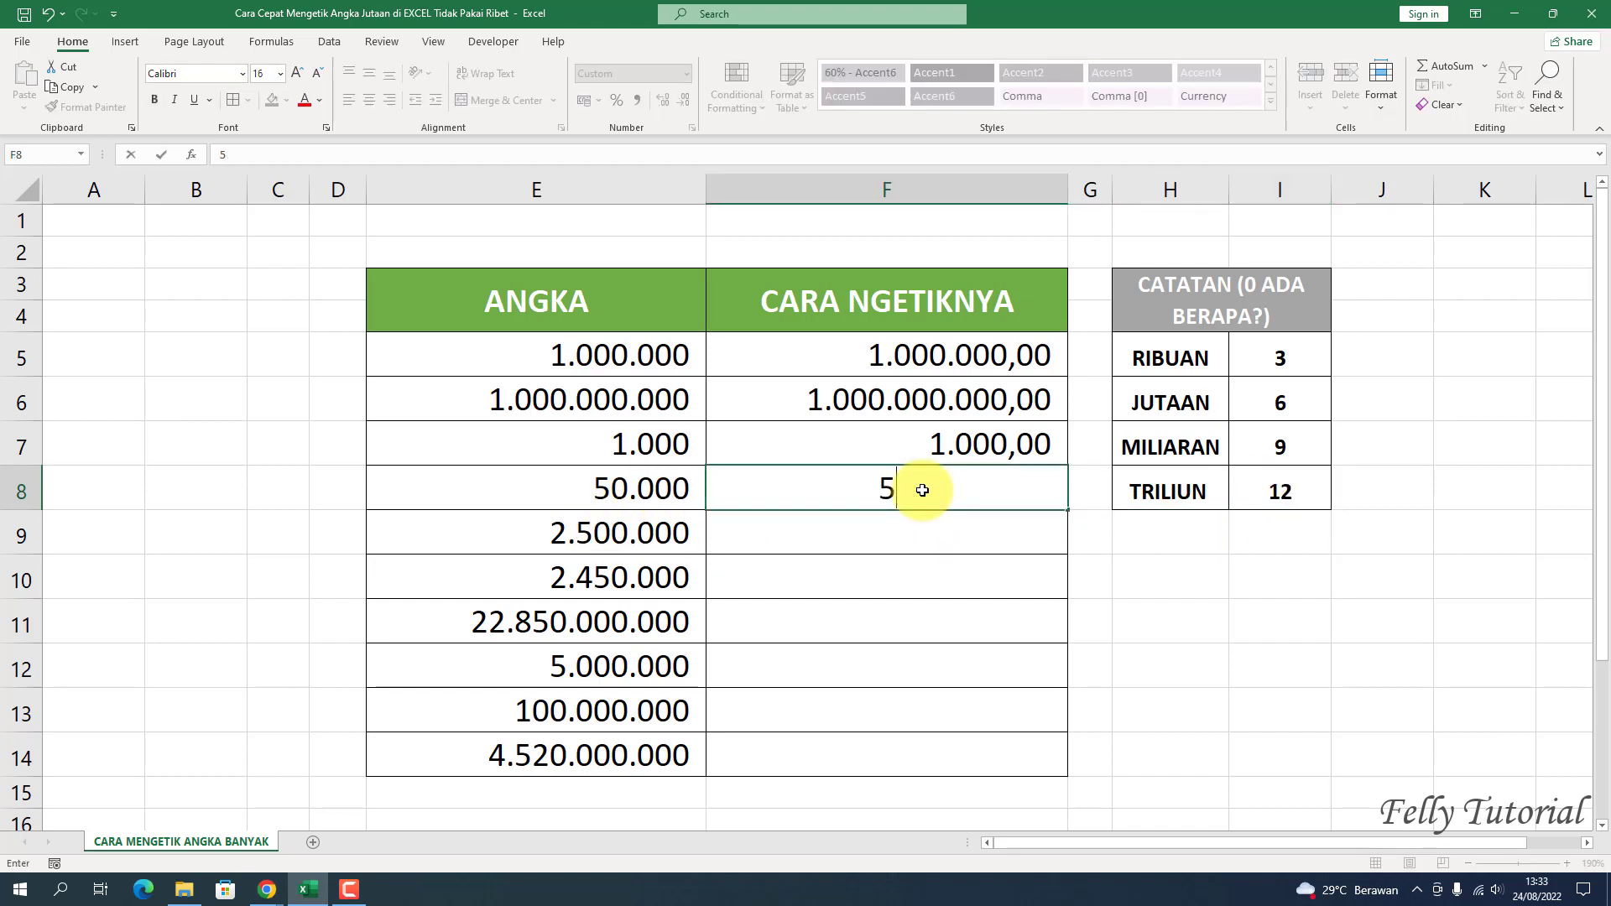
pyautogui.write('0E3')
pyautogui.press('Return')
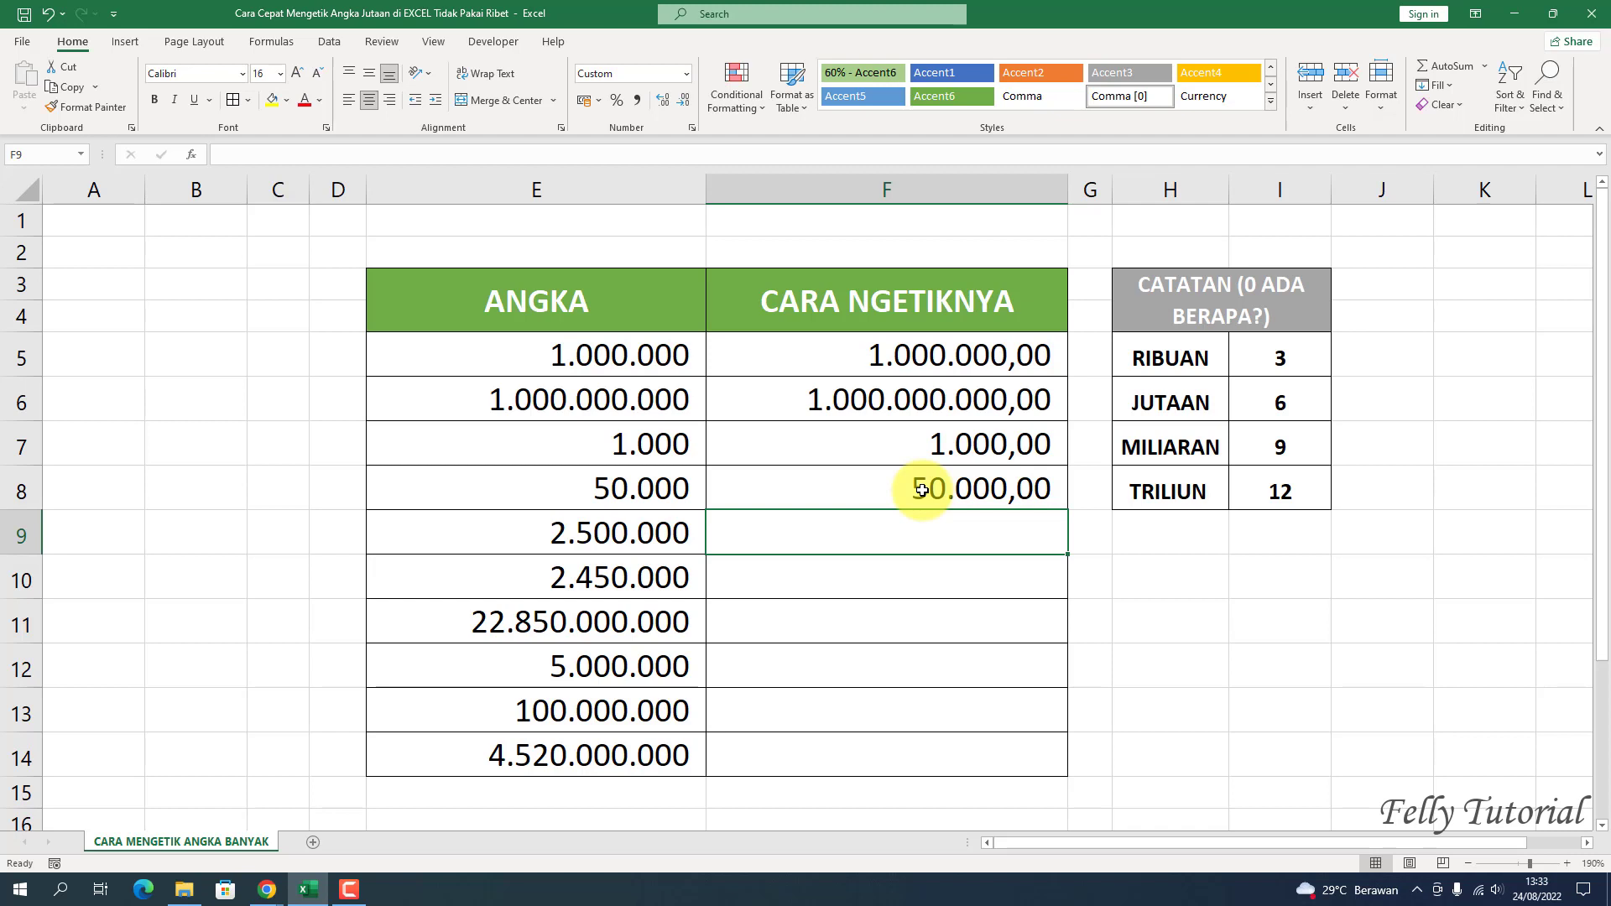
pyautogui.write('2')
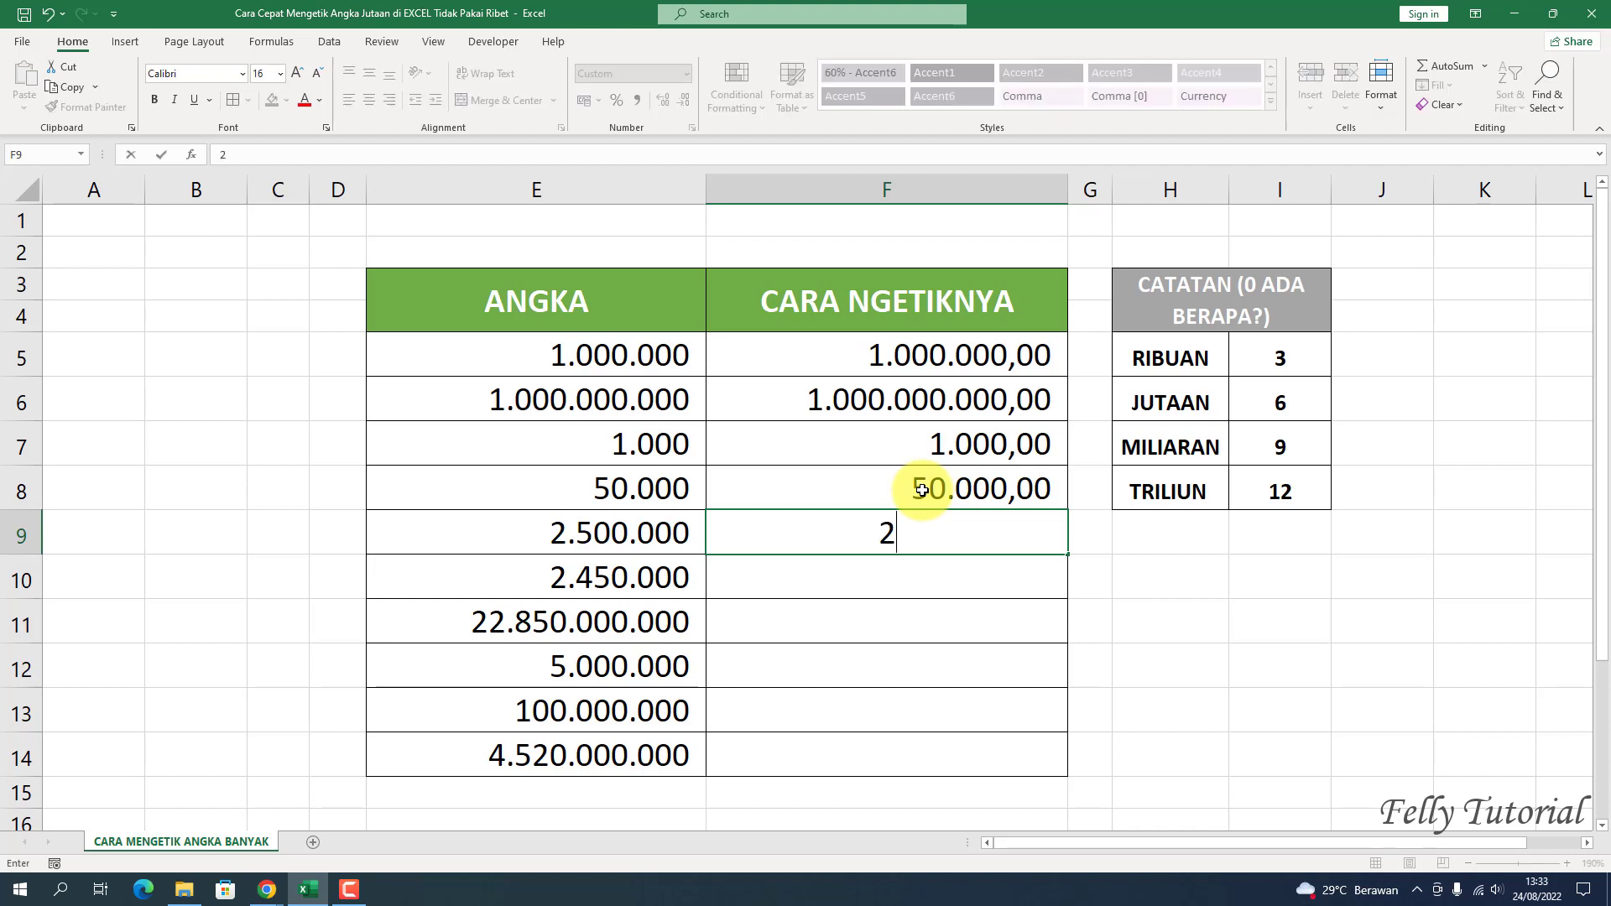
pyautogui.write(',5')
pyautogui.write('E6')
pyautogui.press('Return')
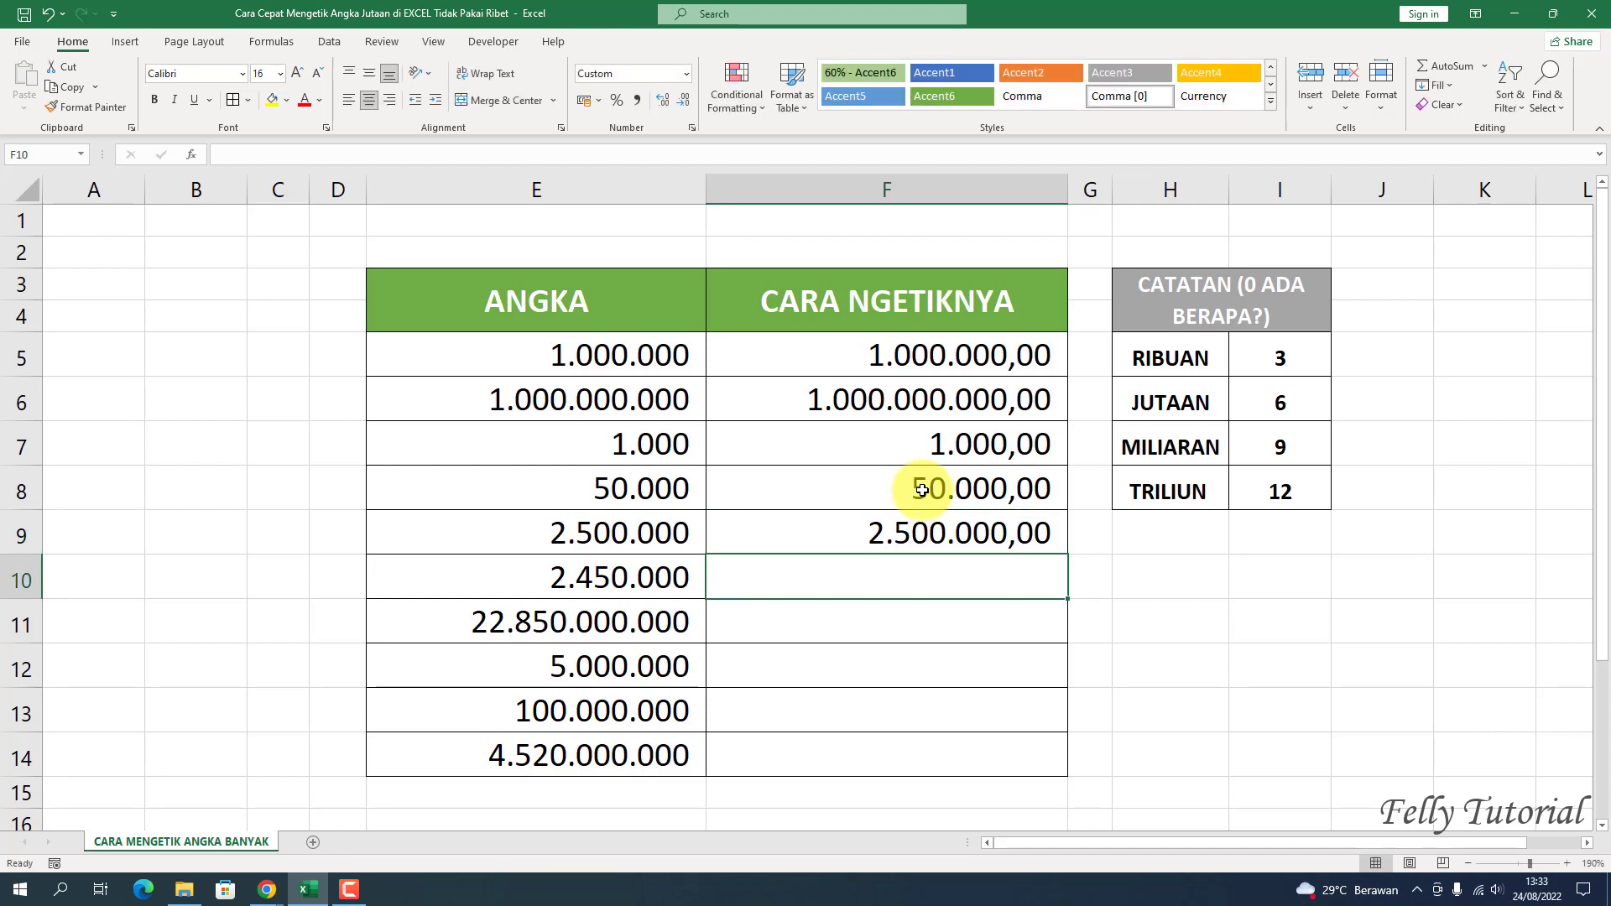
pyautogui.write('2')
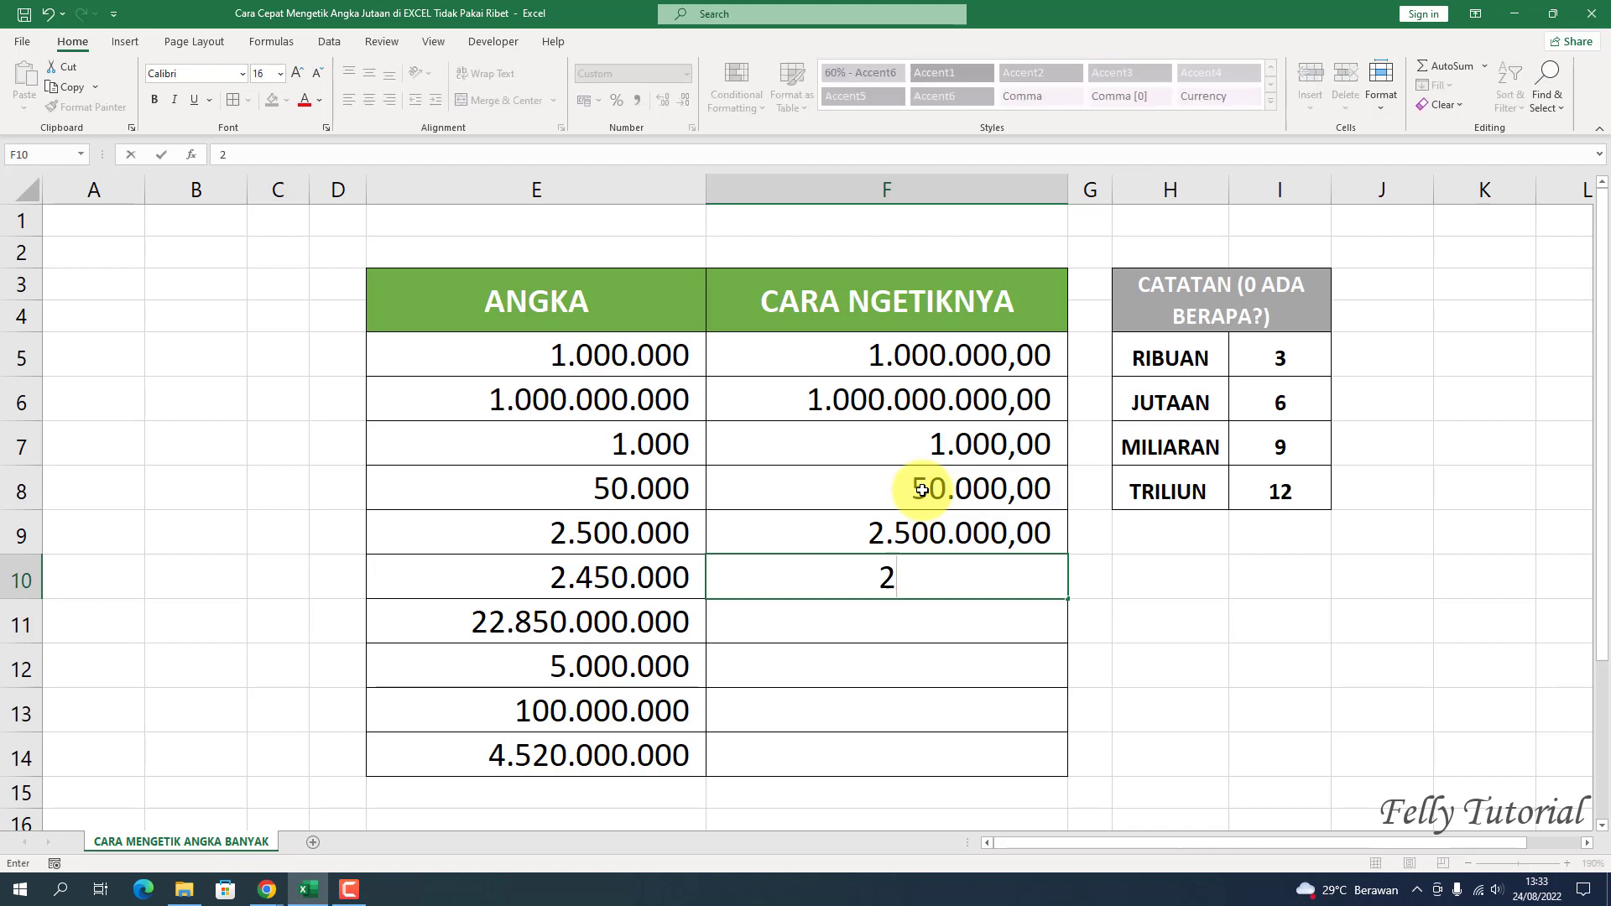
pyautogui.write(',45E6')
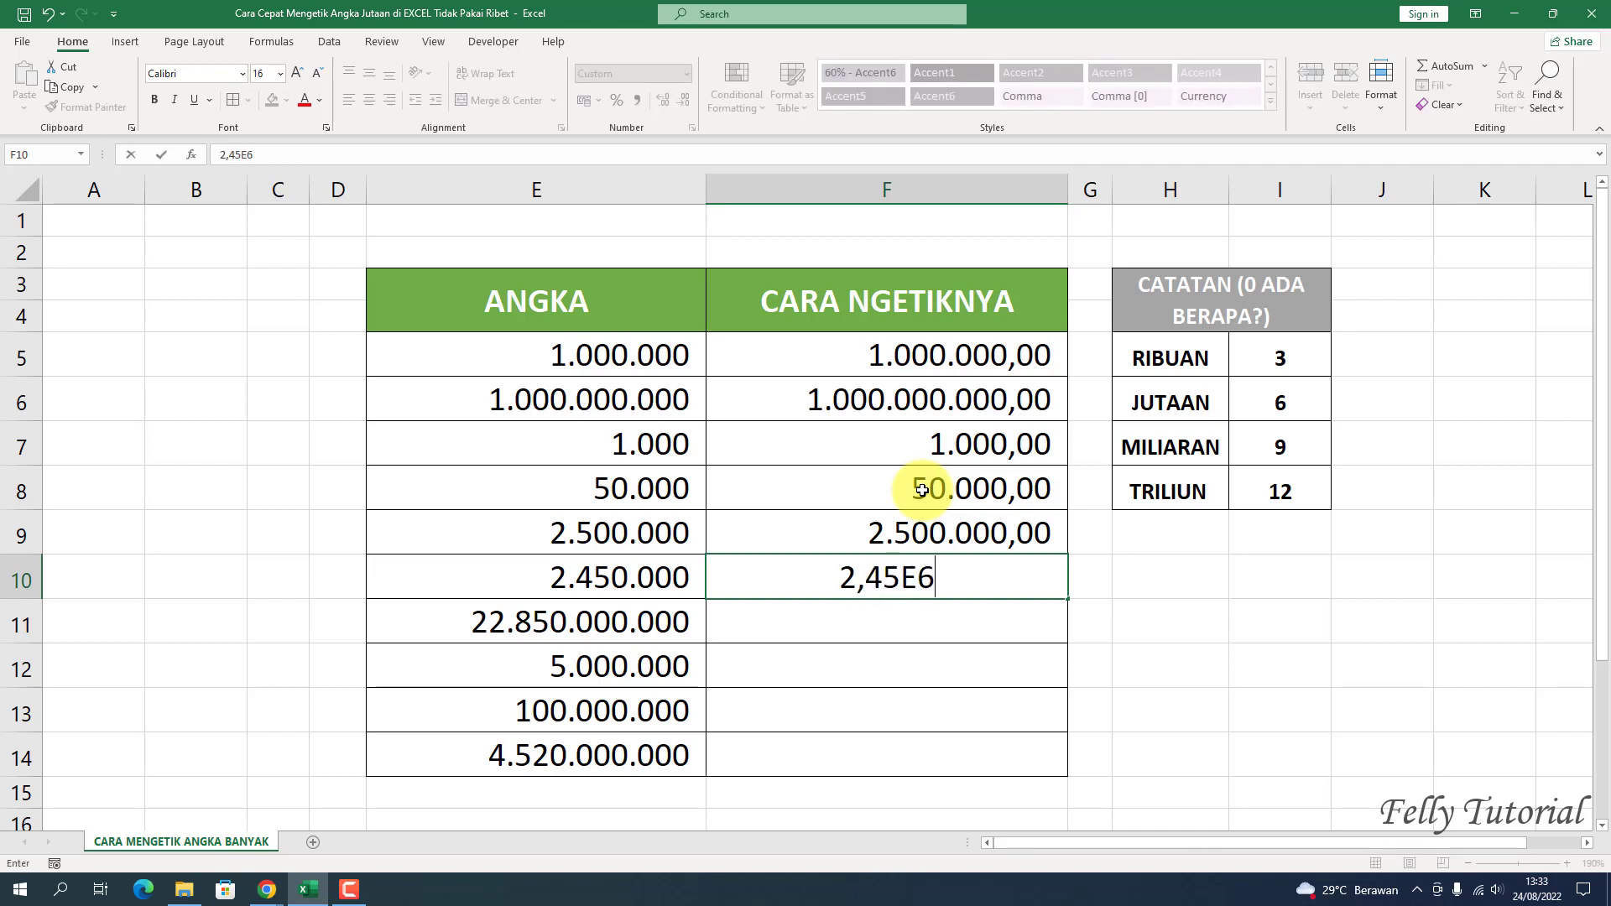
pyautogui.press('Return')
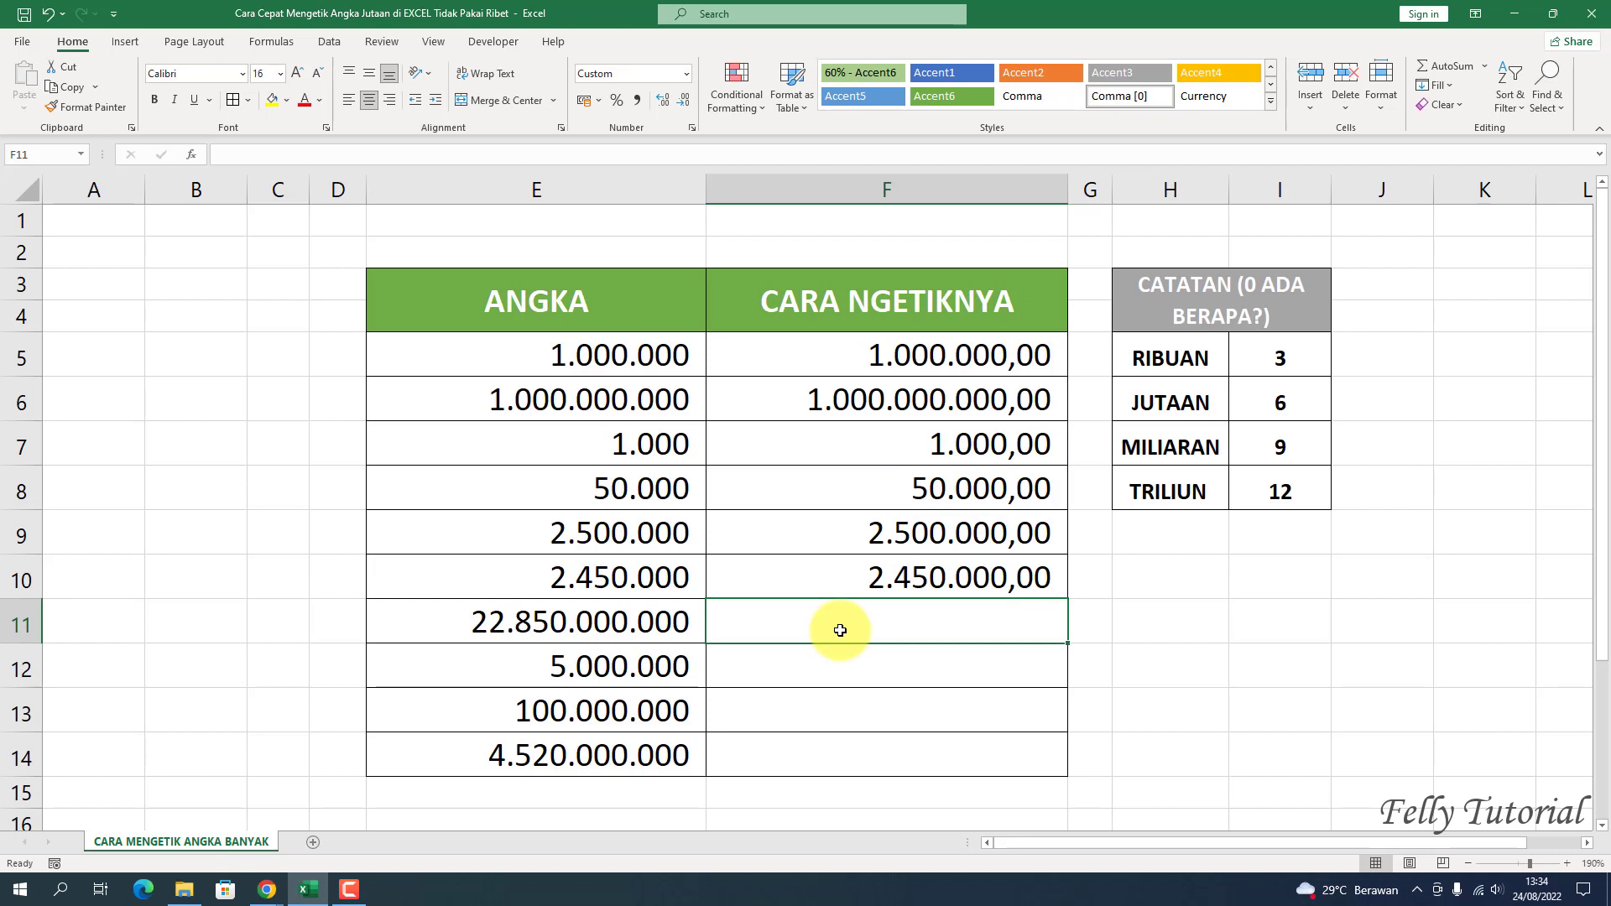
# Step: Enter 22,85E9 in F11, 5E6 in F12, 100E6 in F13 and 4,52E9 in F14
pyautogui.write('22')
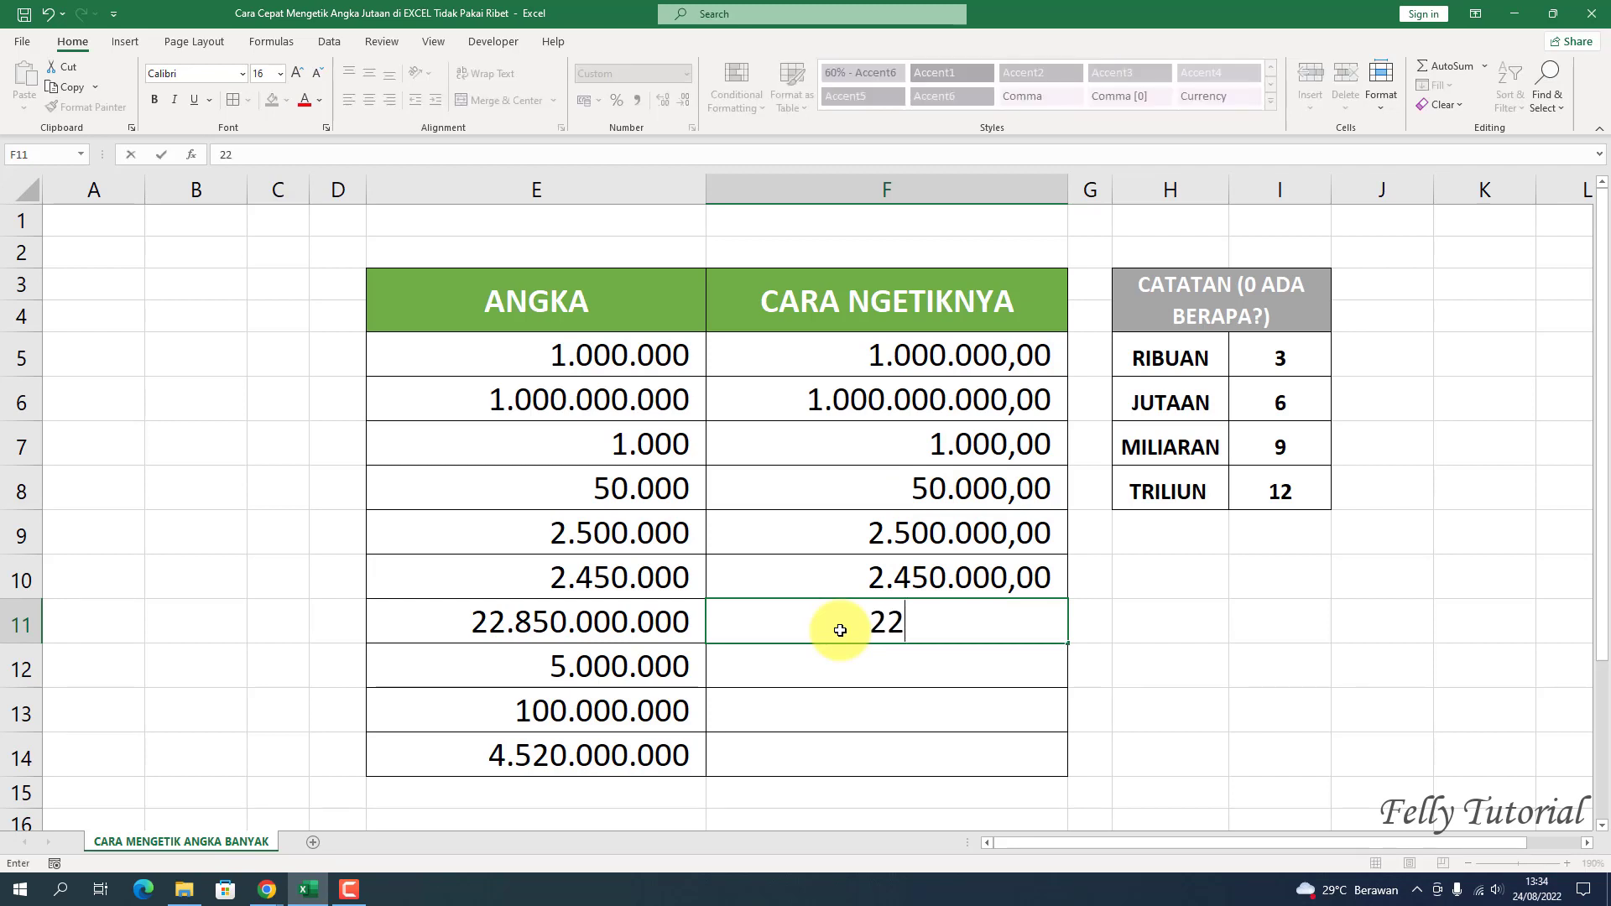
pyautogui.write(',85')
pyautogui.write('E9')
pyautogui.press('Return')
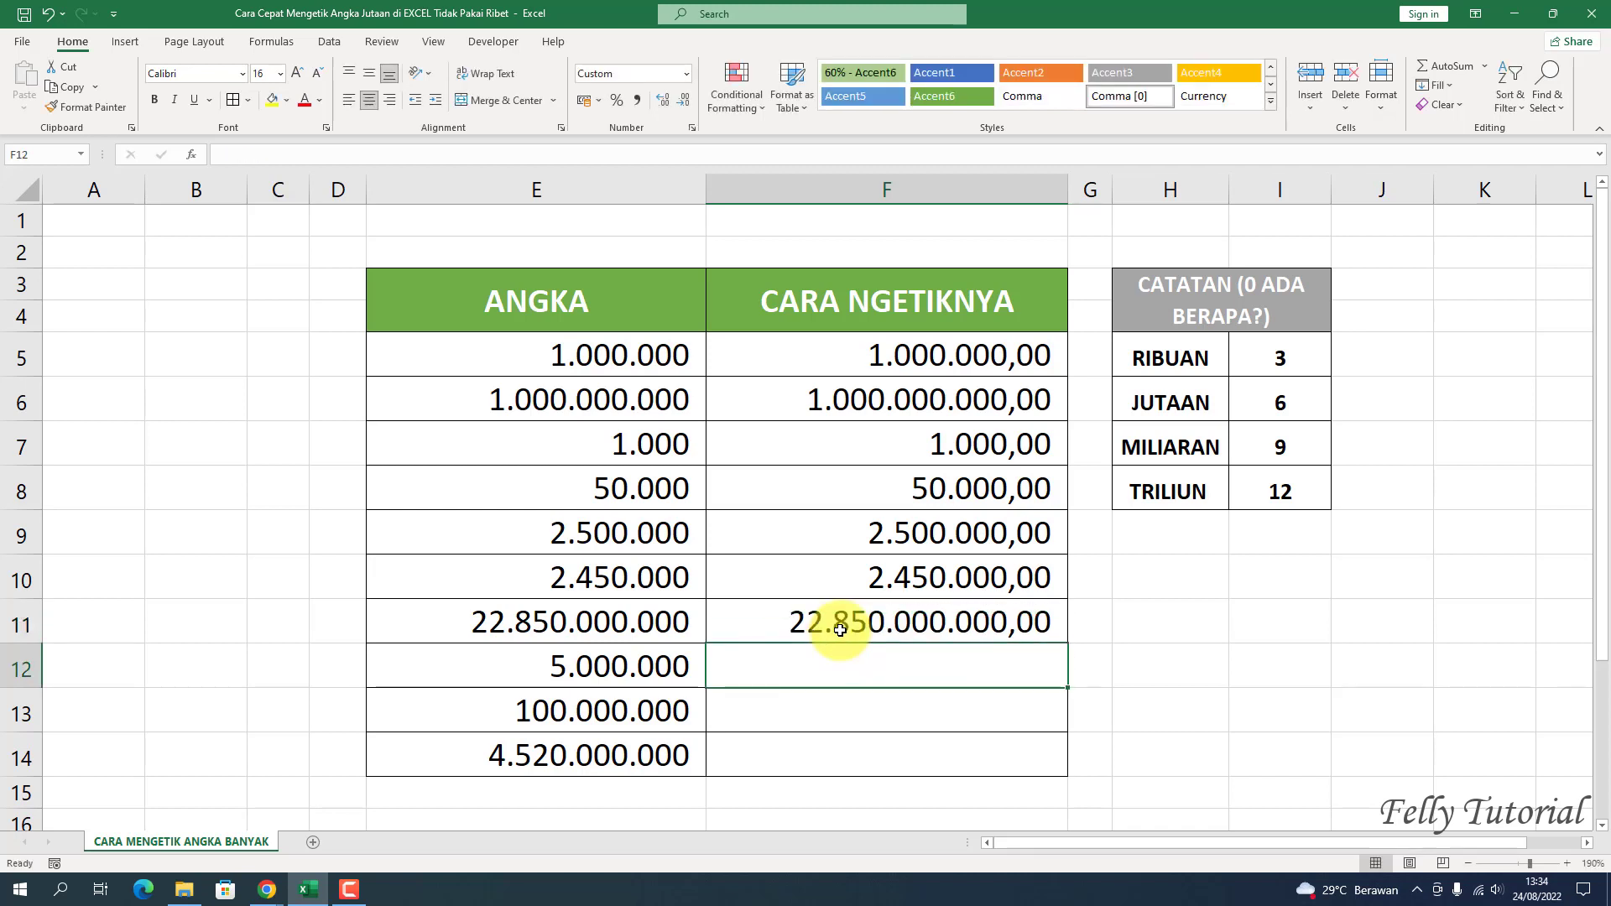
pyautogui.write('5E6')
pyautogui.press('Return')
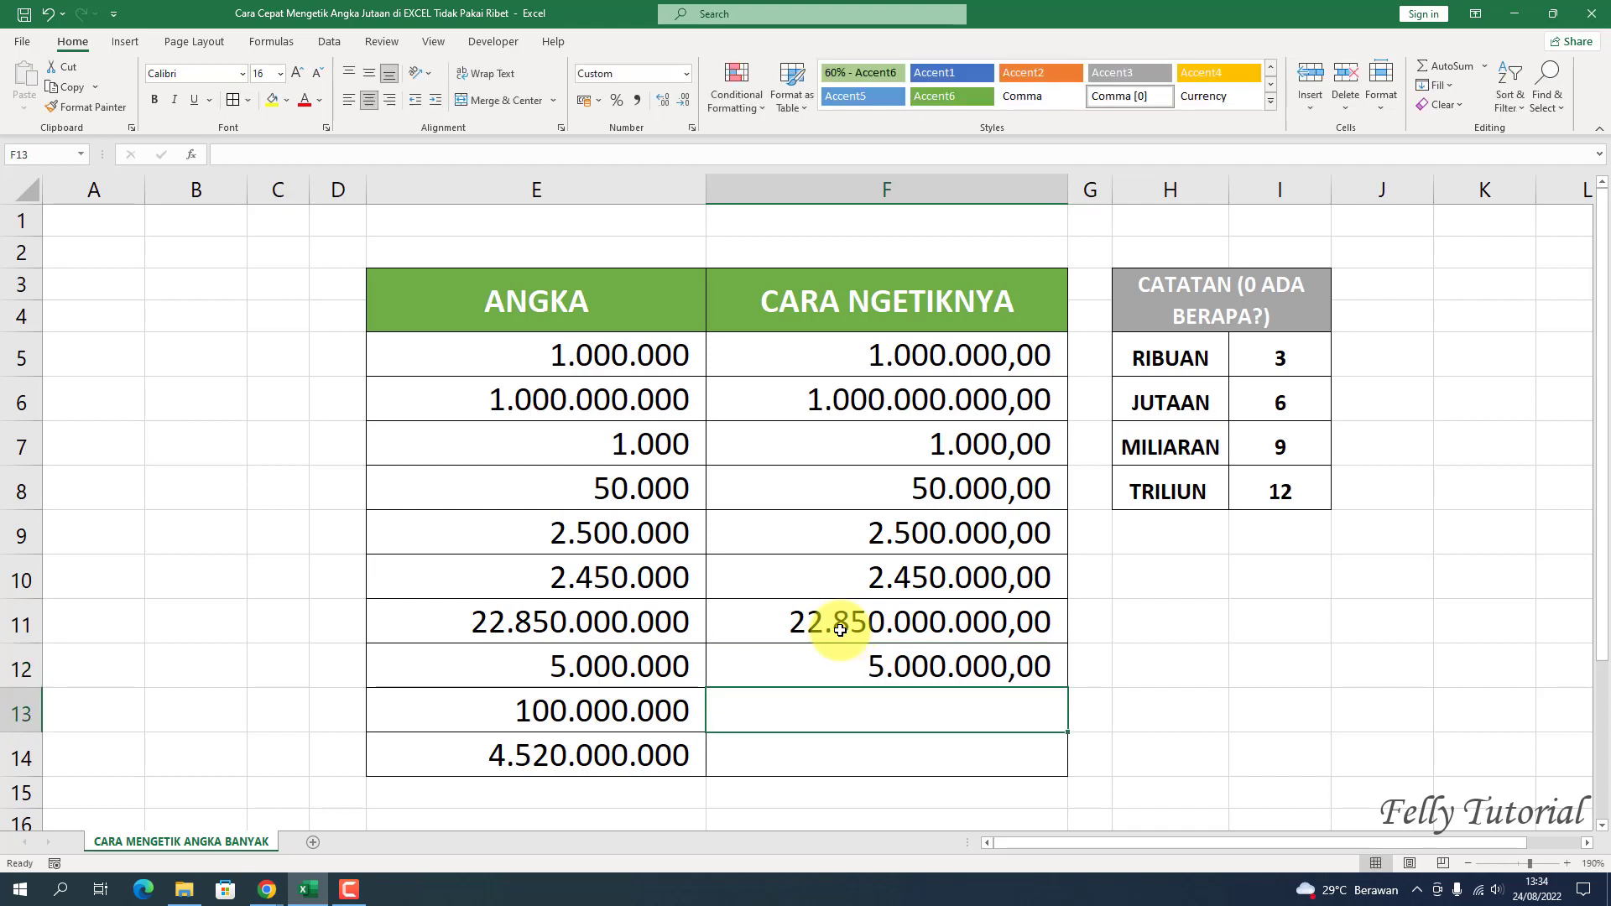
pyautogui.write('1')
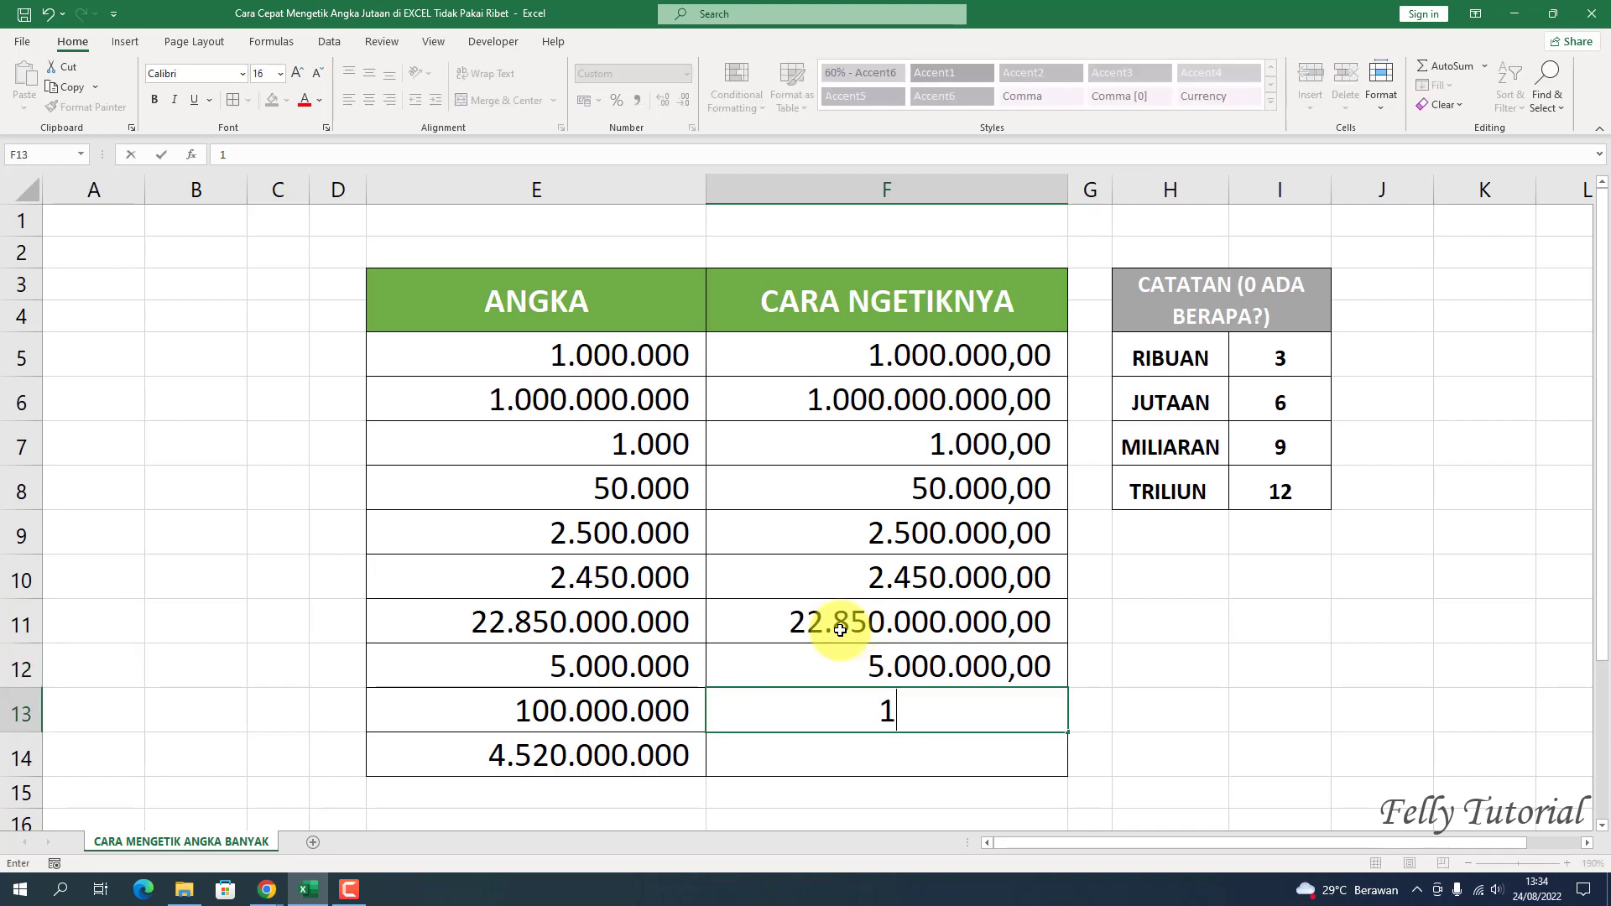
pyautogui.write('00E6')
pyautogui.press('Return')
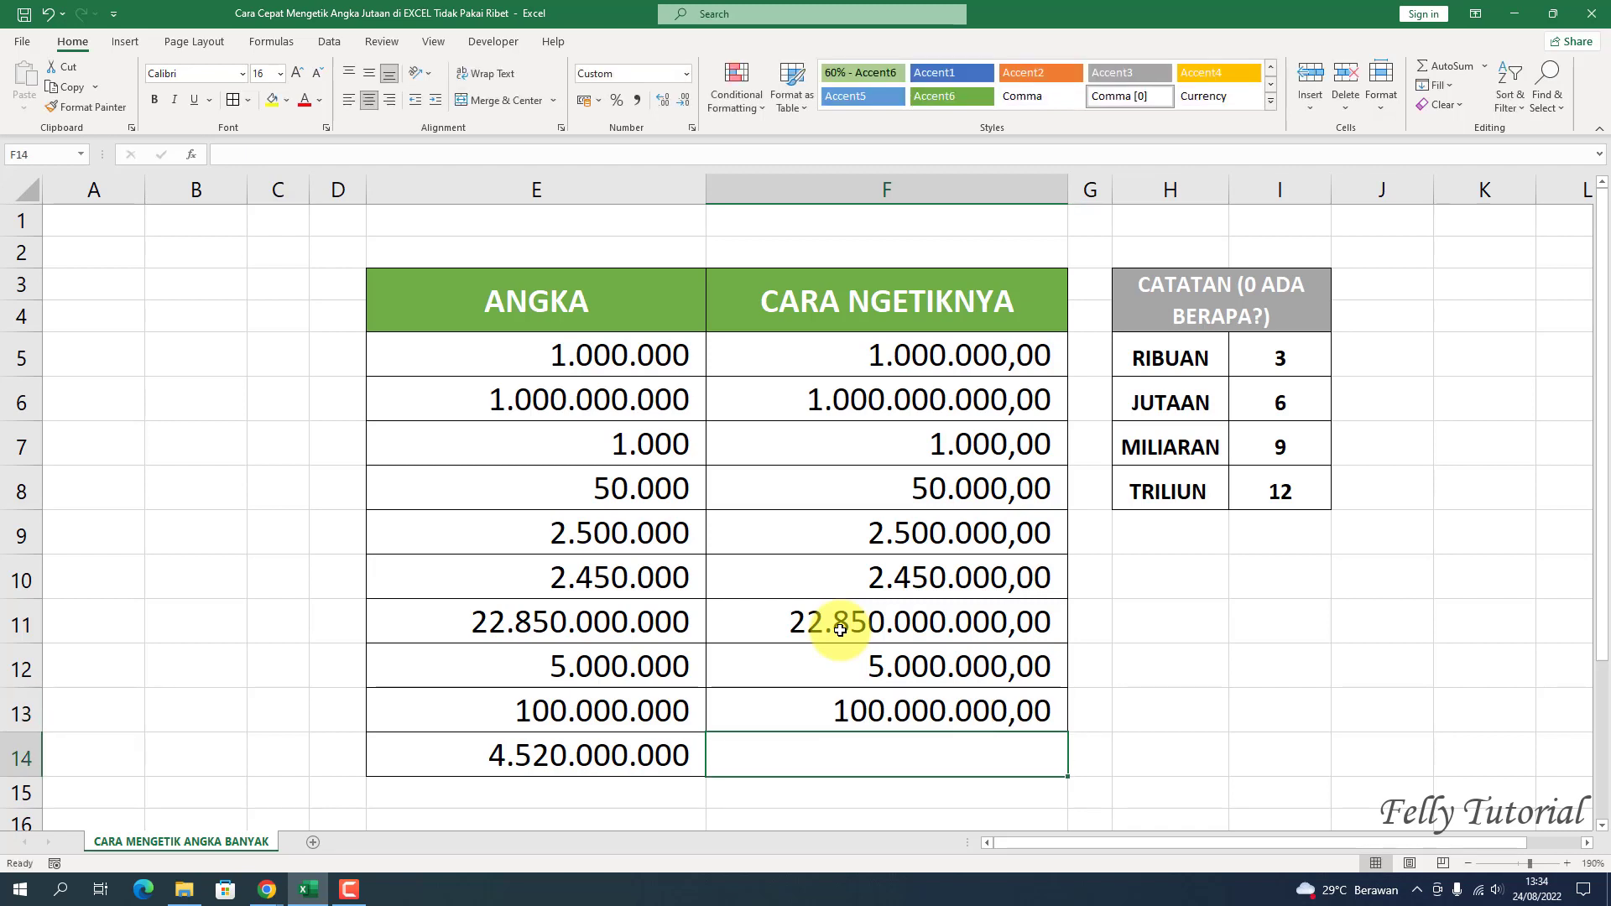
pyautogui.write('4,5')
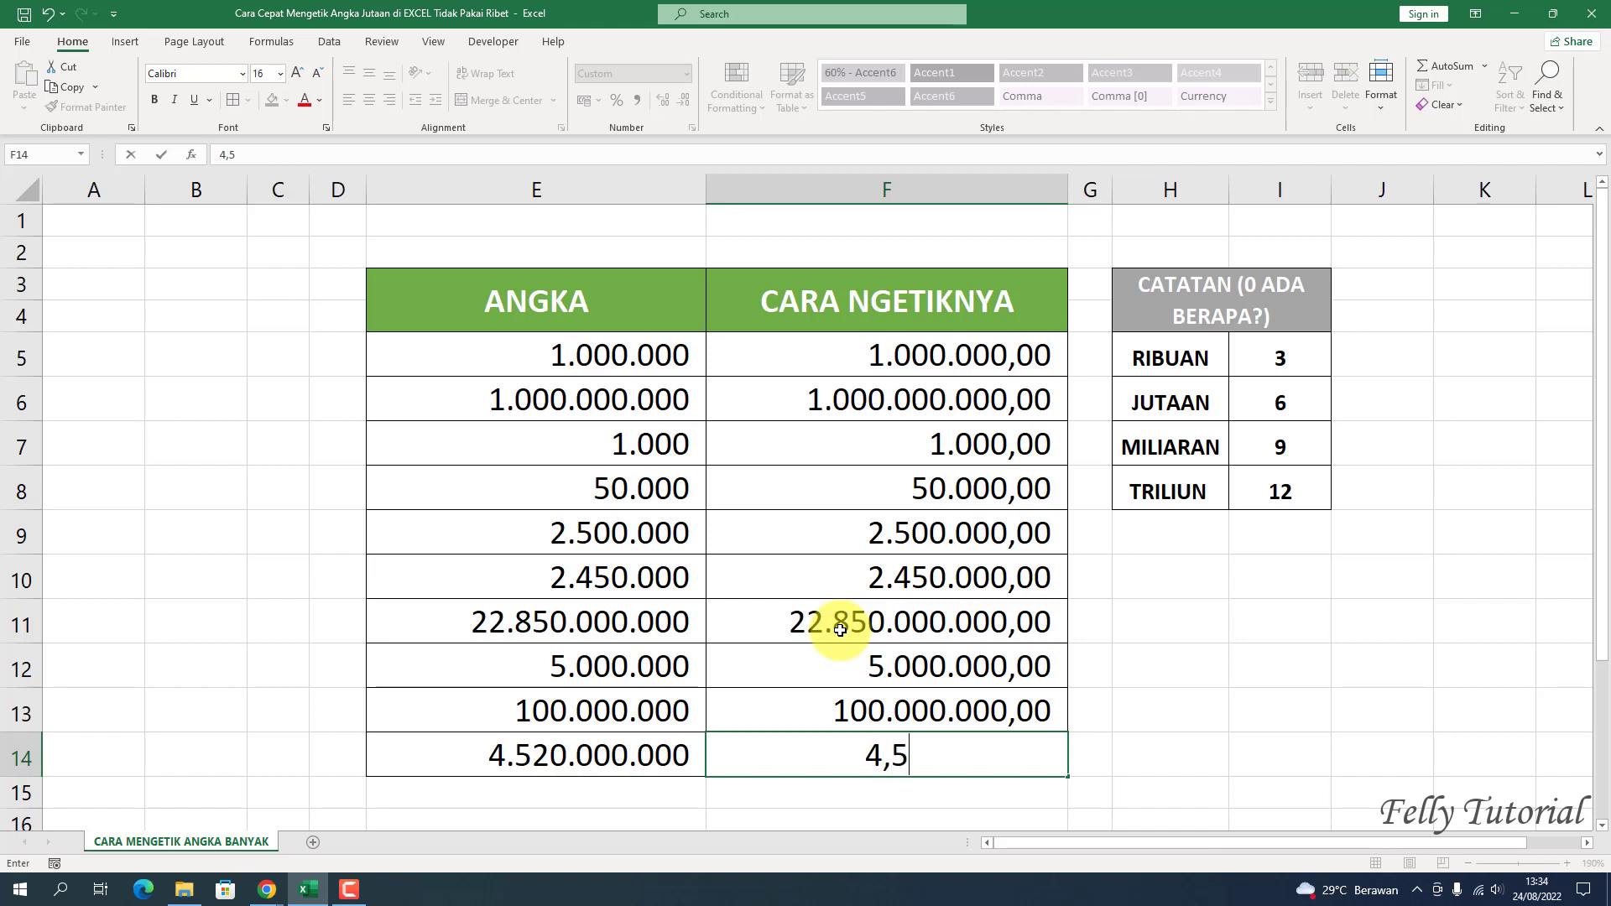
pyautogui.write('2E9')
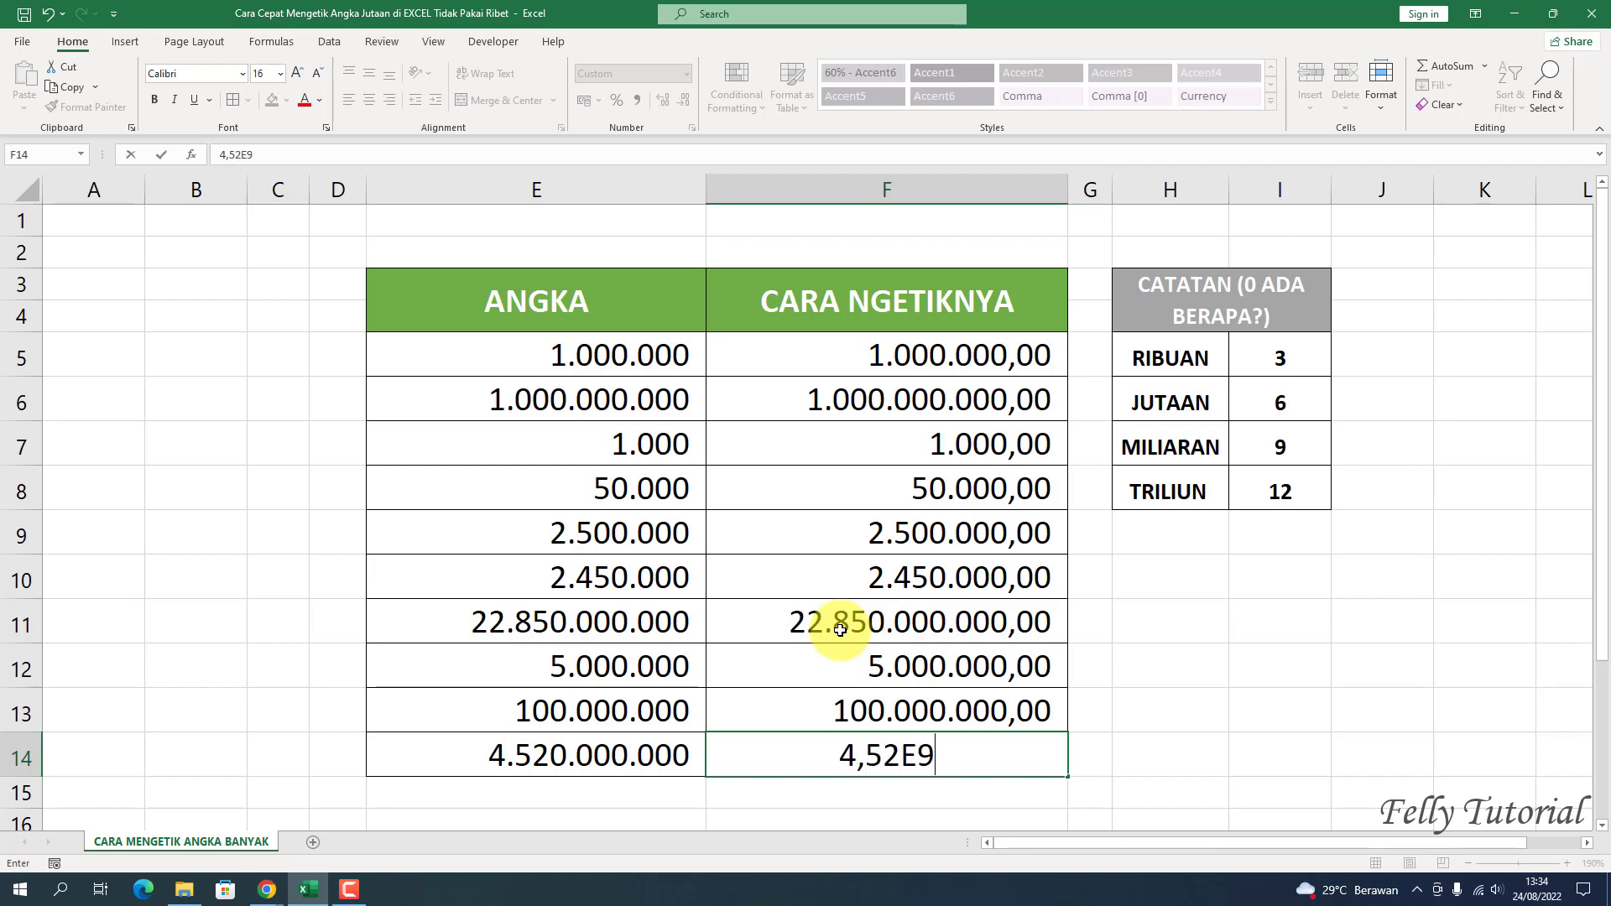
pyautogui.press('Return')
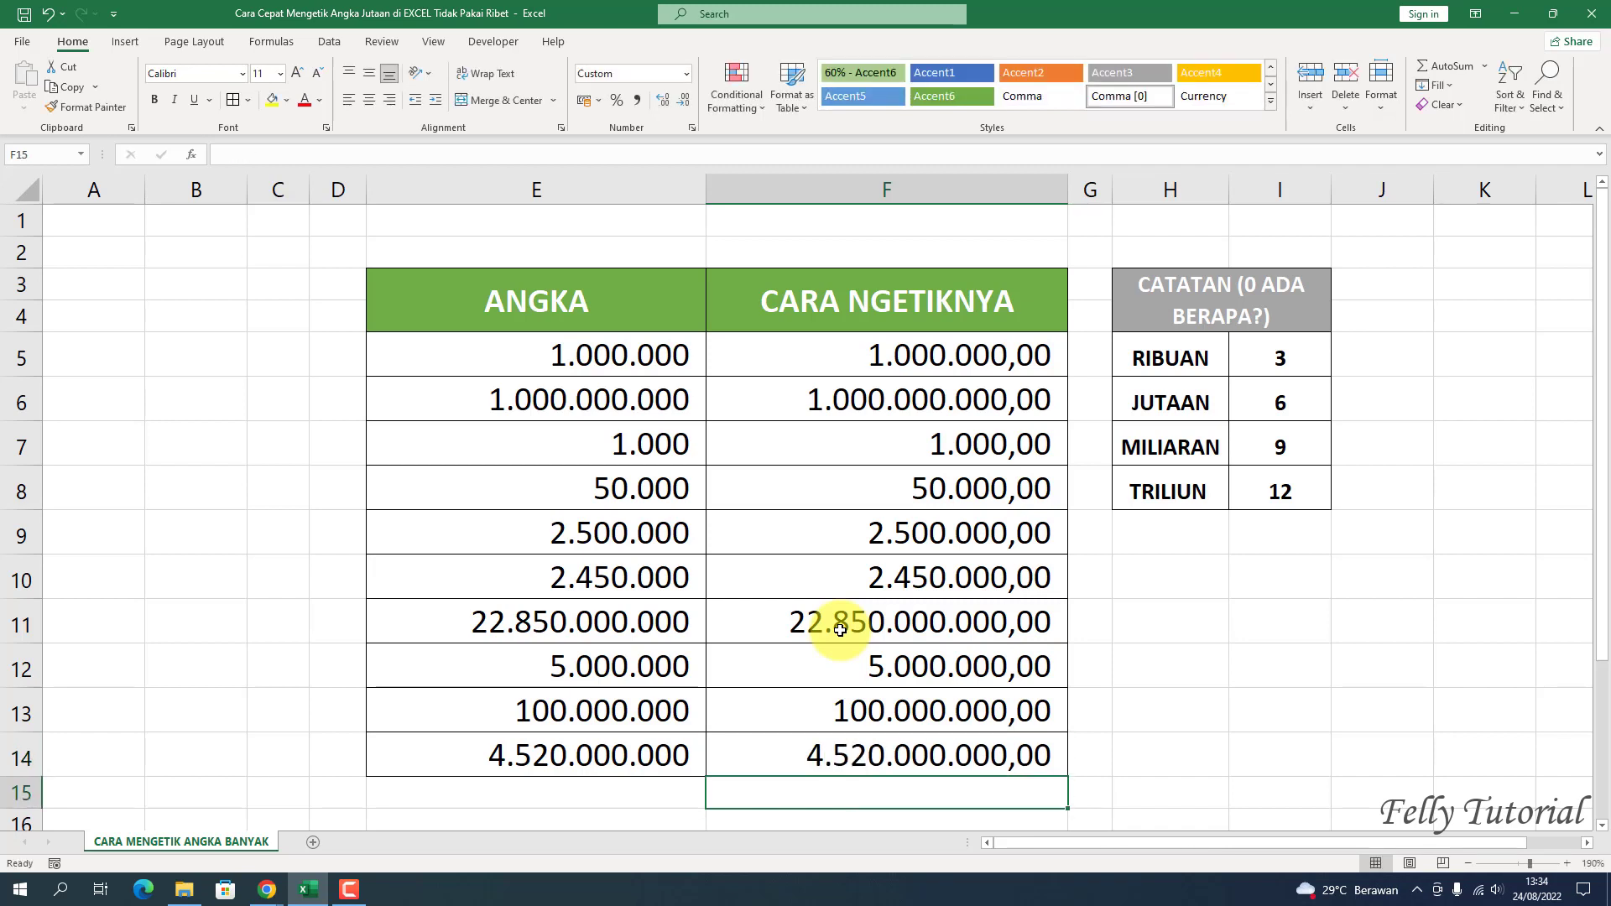
# Step: Decrease column F's decimals twice so values like 4.520.000.000 show without decimals
pyautogui.click(923, 401)
pyautogui.click(931, 533)
pyautogui.click(935, 621)
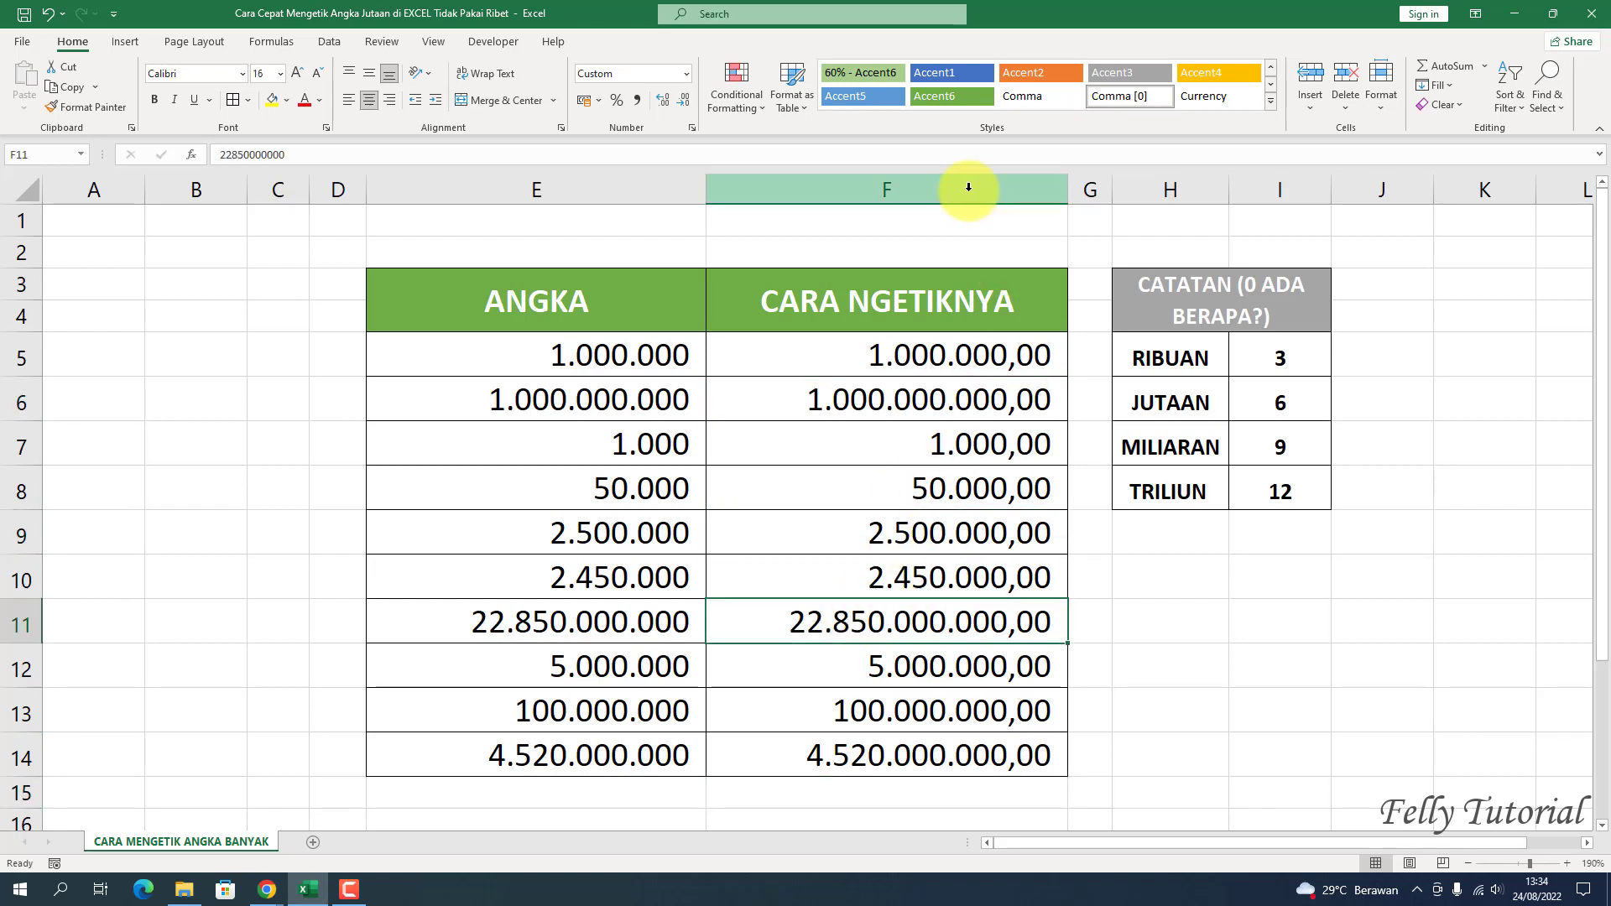
pyautogui.click(969, 188)
pyautogui.click(684, 99)
pyautogui.click(685, 99)
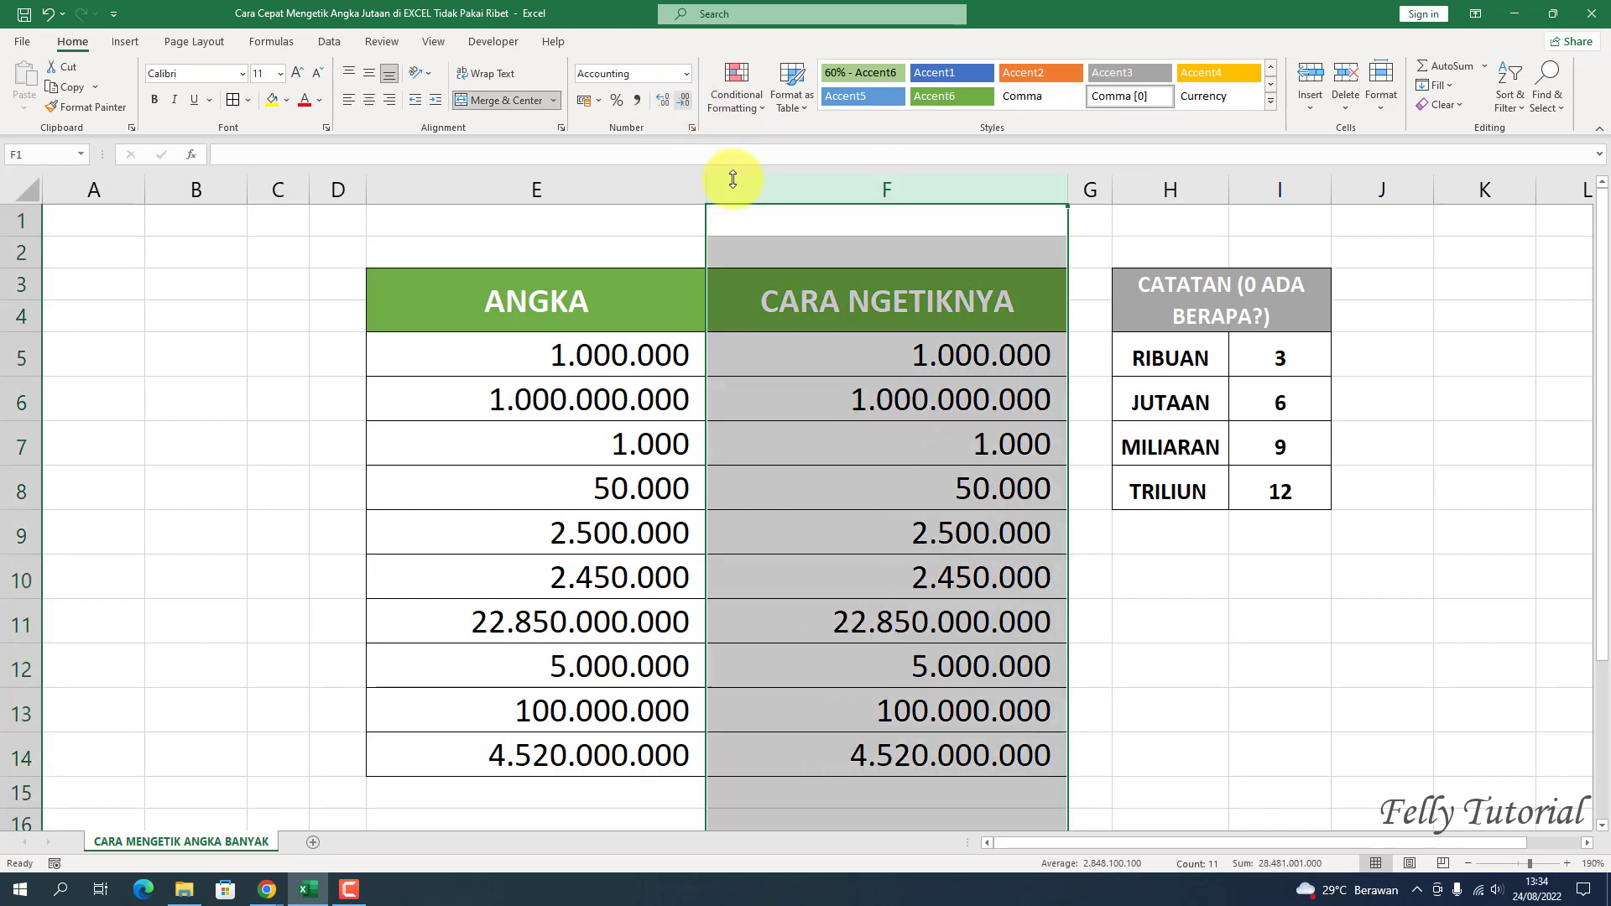
pyautogui.click(877, 581)
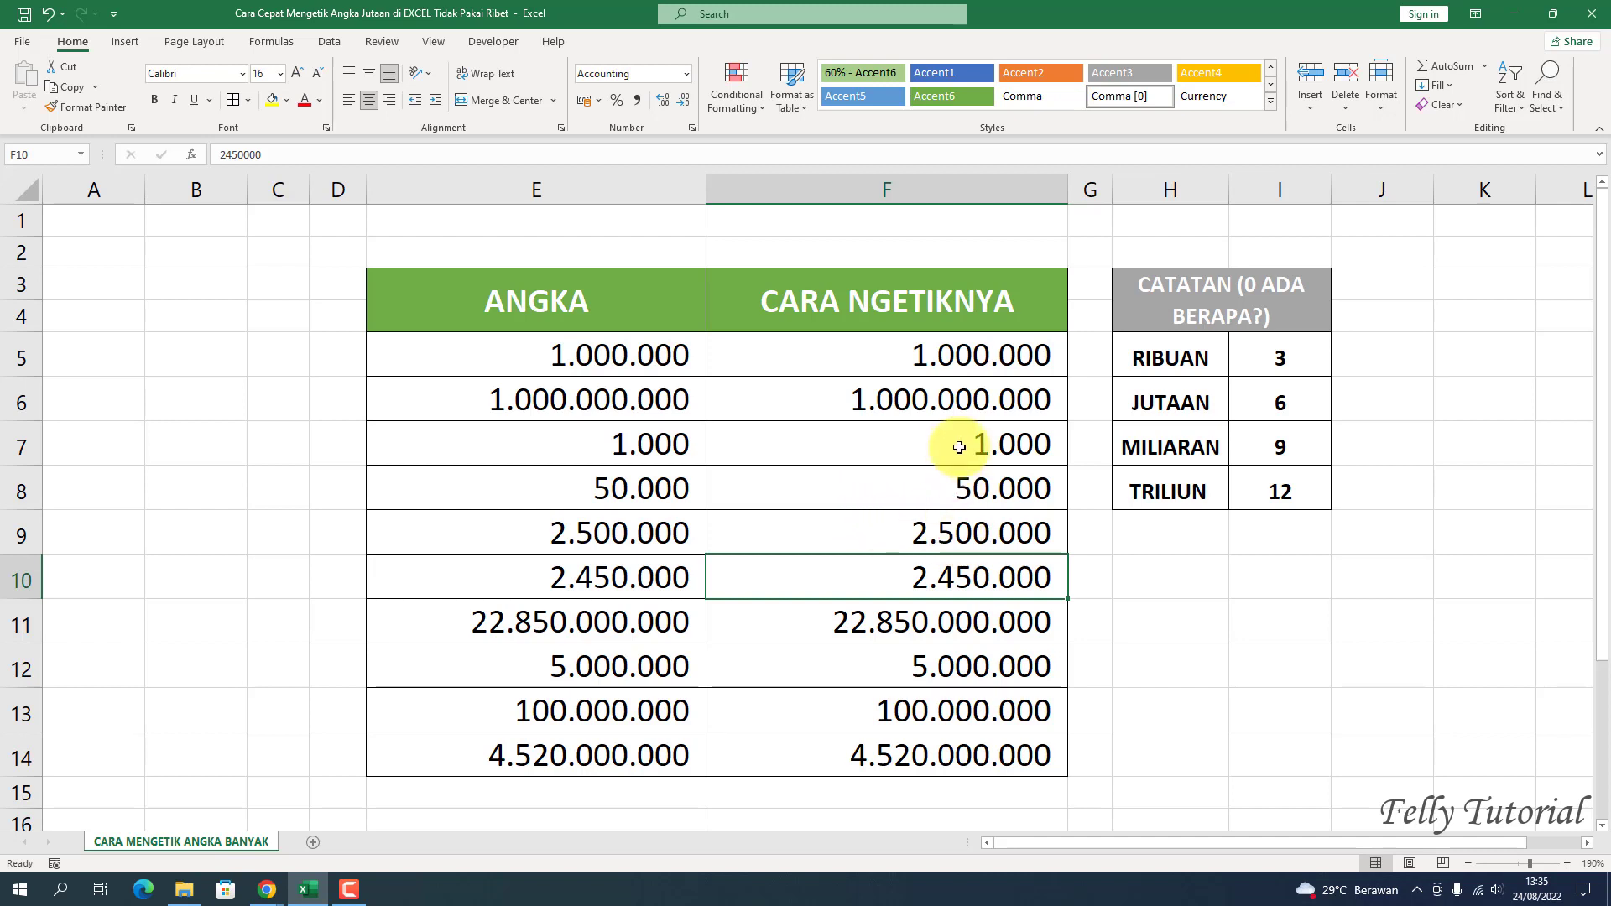
pyautogui.click(763, 604)
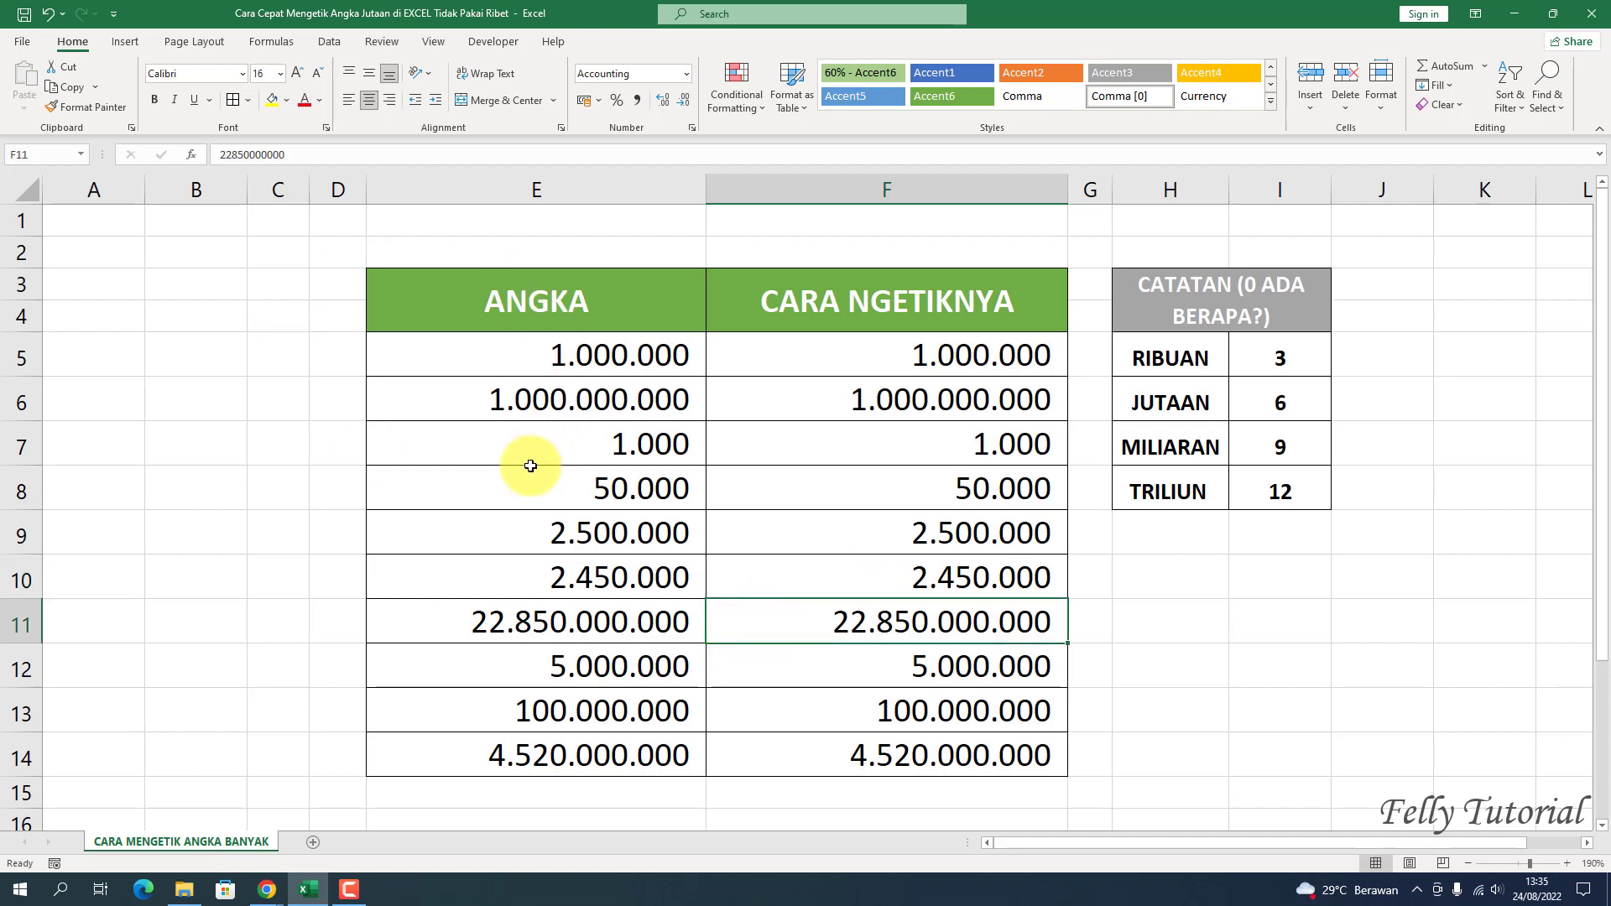